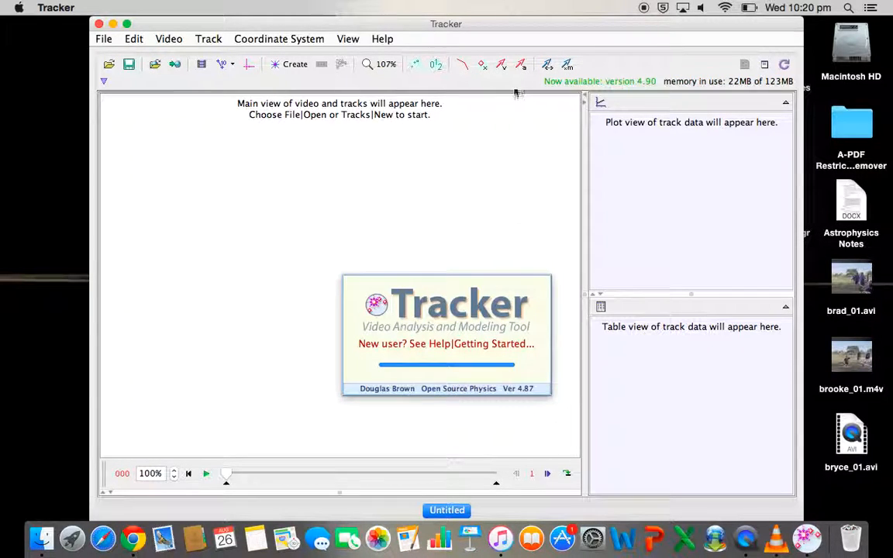
- Reposition the Tracker window clear of the desktop files and load bryce_01.avi into it, accepting the frame durations notice
drag(561, 25, 506, 52)
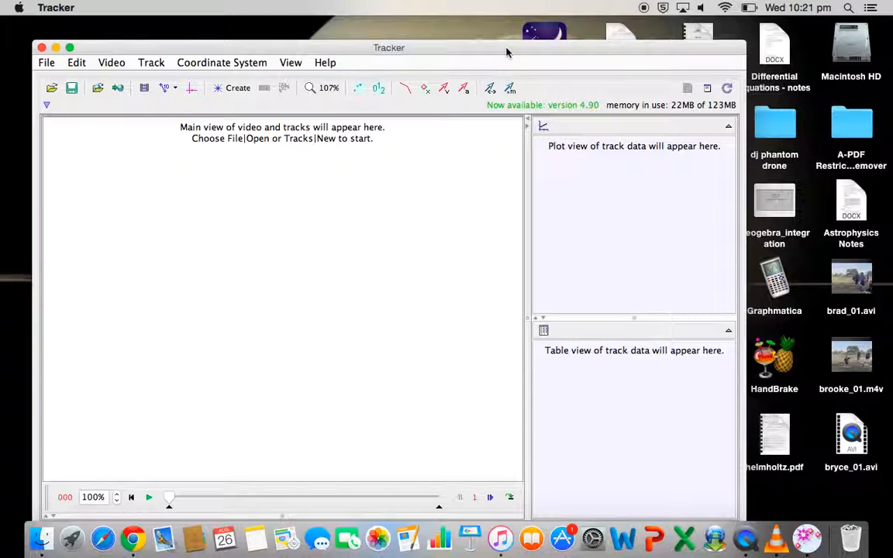
drag(506, 52, 467, 39)
drag(659, 34, 734, 24)
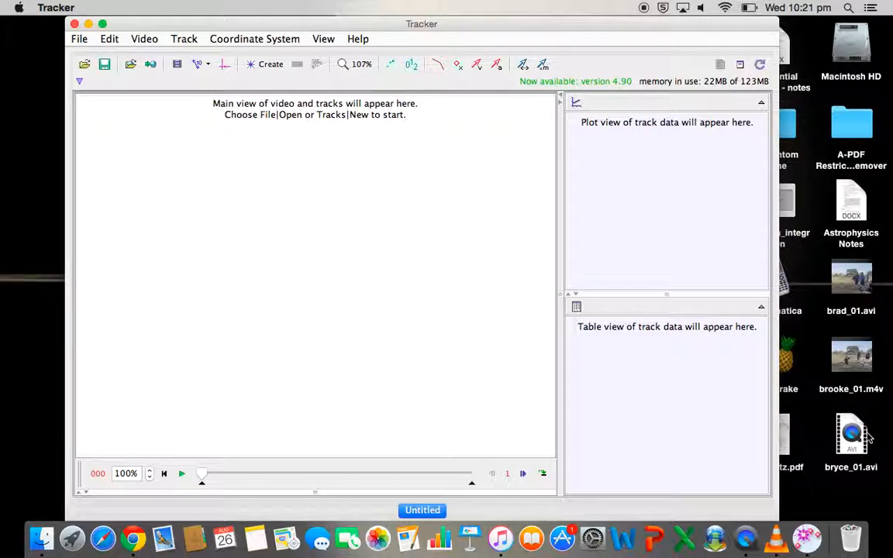
drag(851, 437, 393, 379)
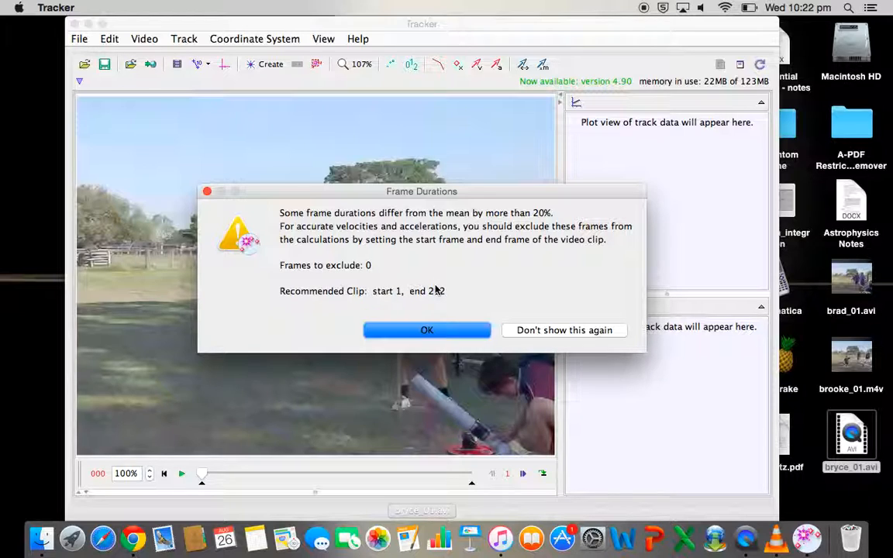
click(427, 330)
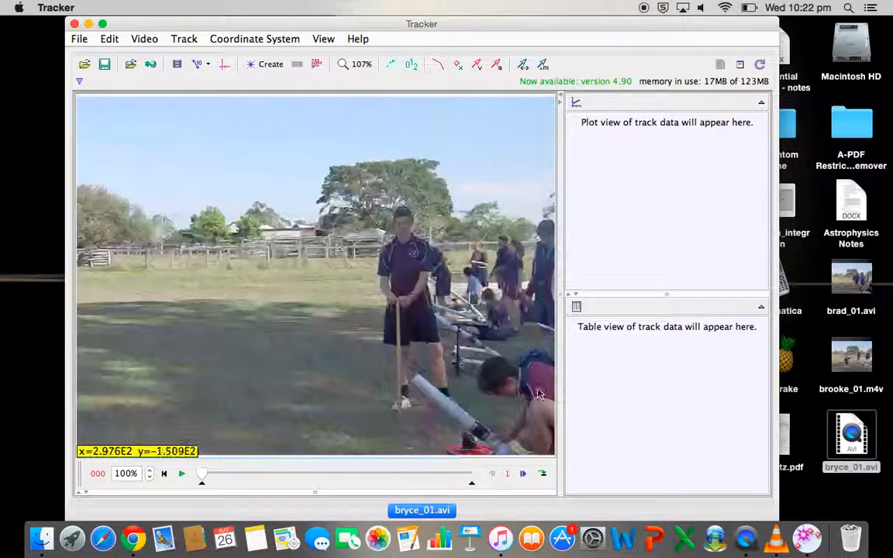
- Play the video and scrub back through it to locate the launch, pausing at frame 81
click(183, 474)
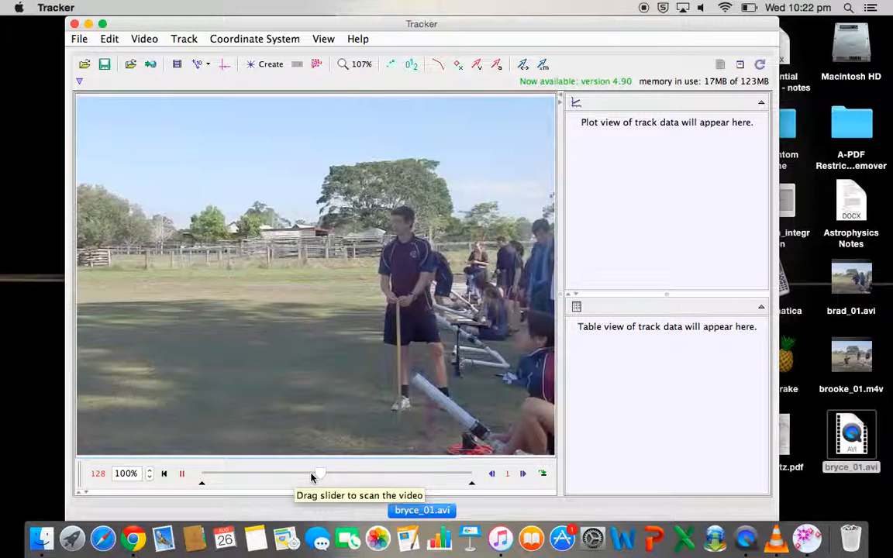
drag(335, 474, 250, 476)
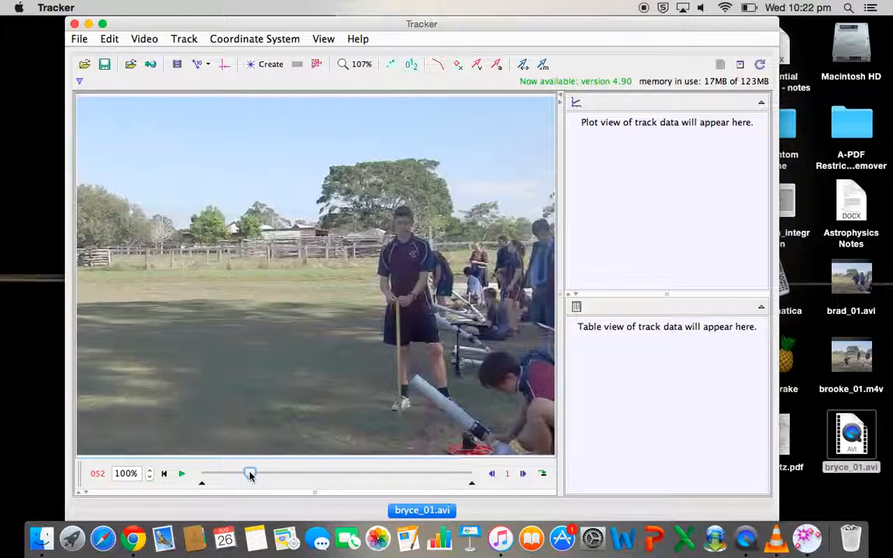
click(182, 473)
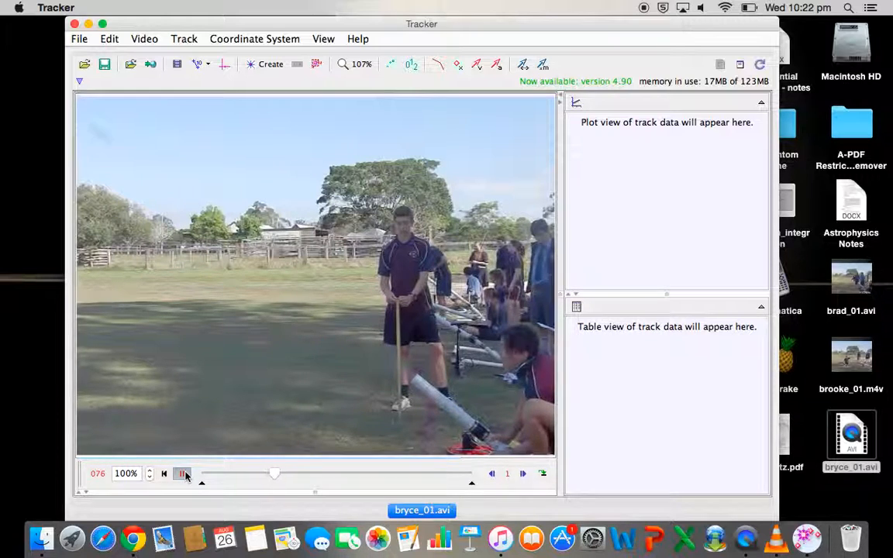
click(183, 474)
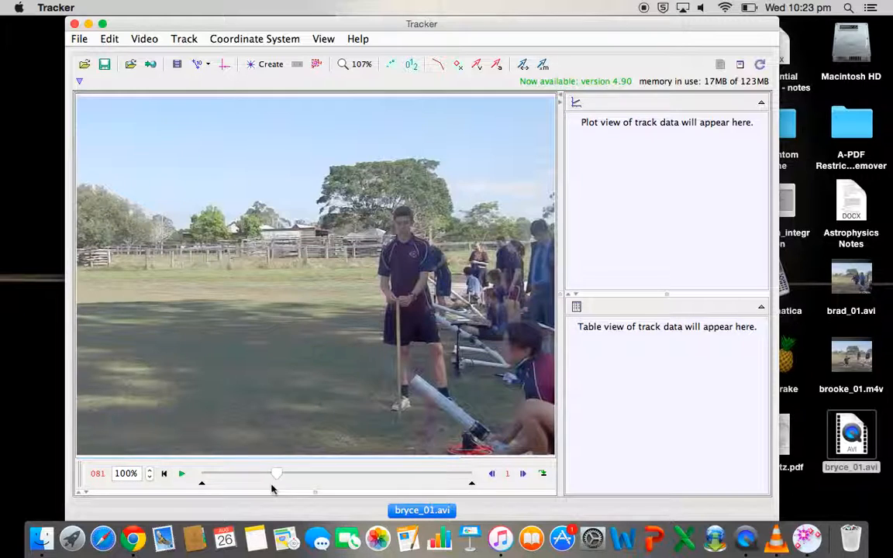
- Trim the clip around the launch so it starts at frame 61 and ends at frame 83
right_click(203, 483)
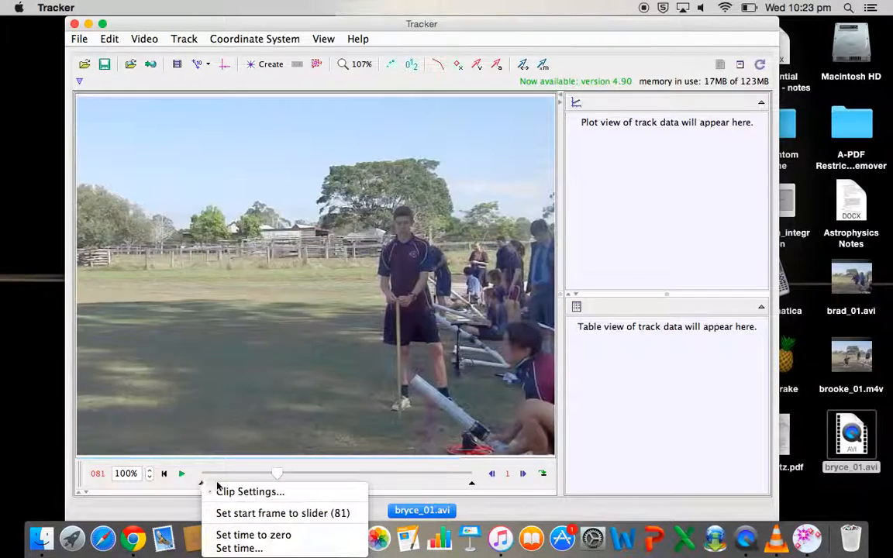
click(190, 444)
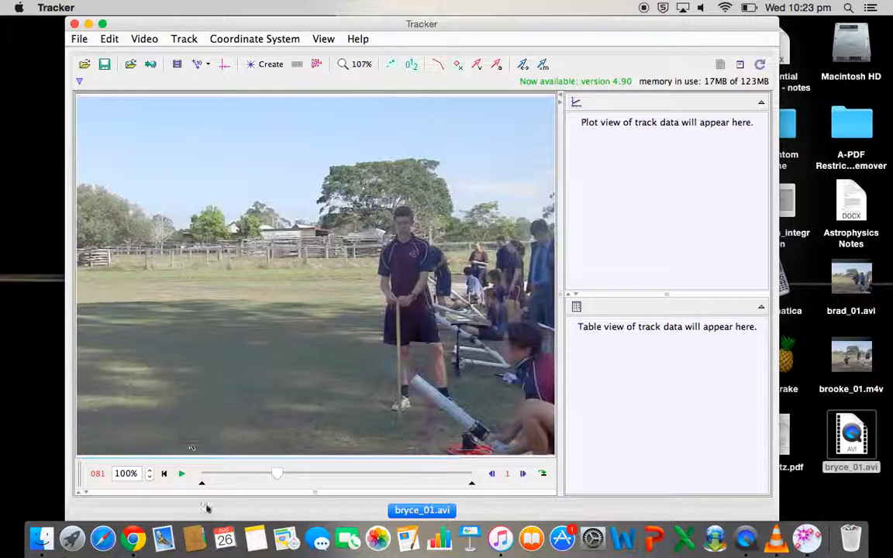
mouse_move(203, 486)
mouse_down()
mouse_move(271, 486)
mouse_move(261, 486)
mouse_up()
drag(471, 485, 300, 486)
right_click(275, 472)
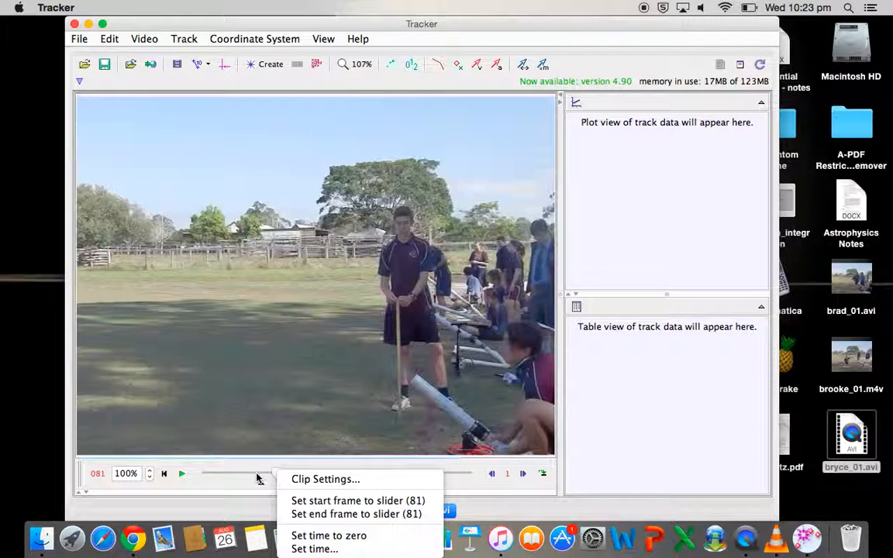
click(276, 478)
drag(266, 475, 257, 485)
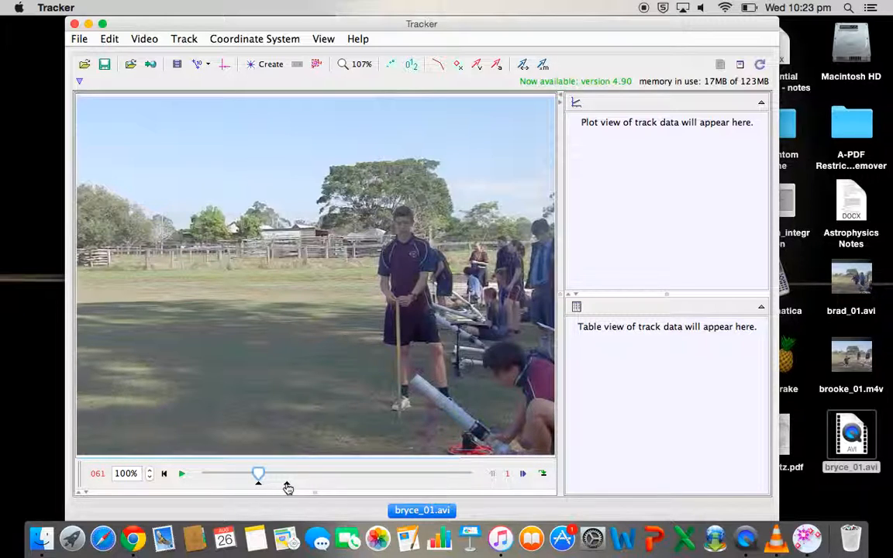
mouse_move(267, 478)
mouse_down()
mouse_move(287, 477)
mouse_move(278, 476)
mouse_up()
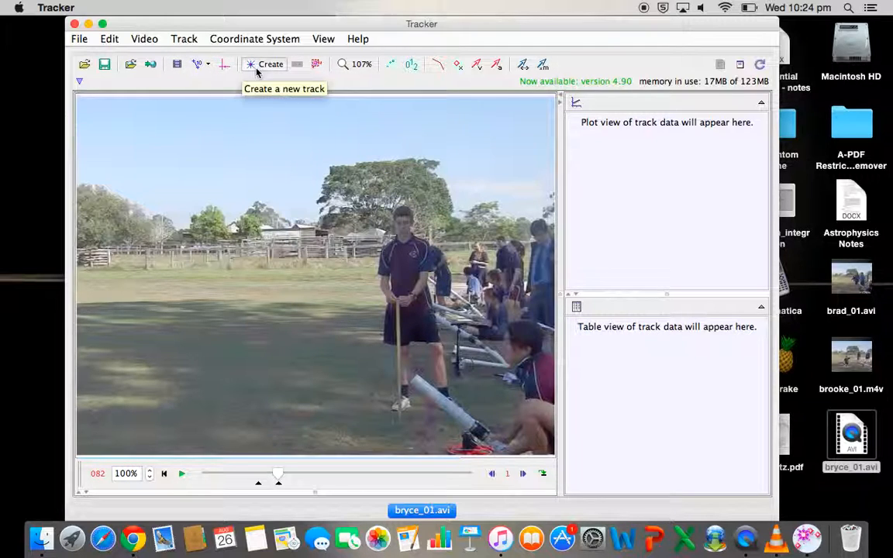
- Set the clip's frame rate to 120 /s in the clip settings
click(177, 65)
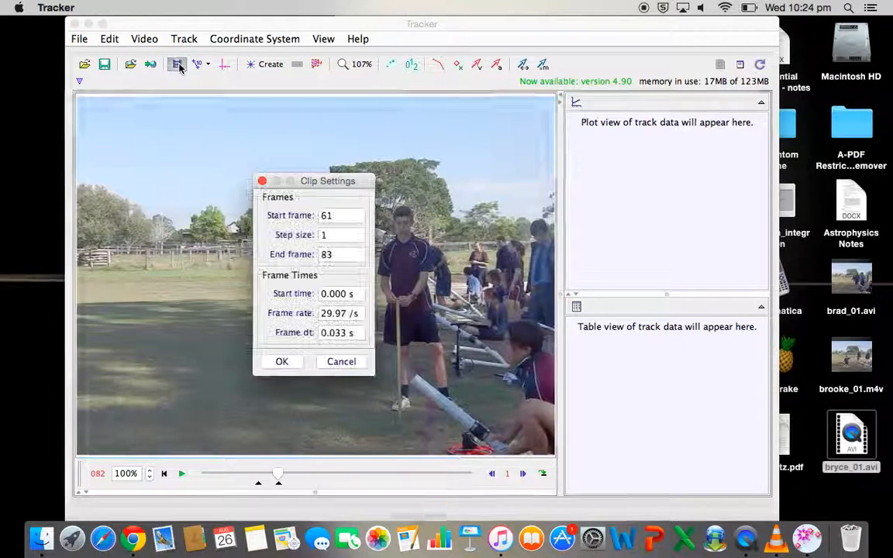
drag(328, 191, 279, 117)
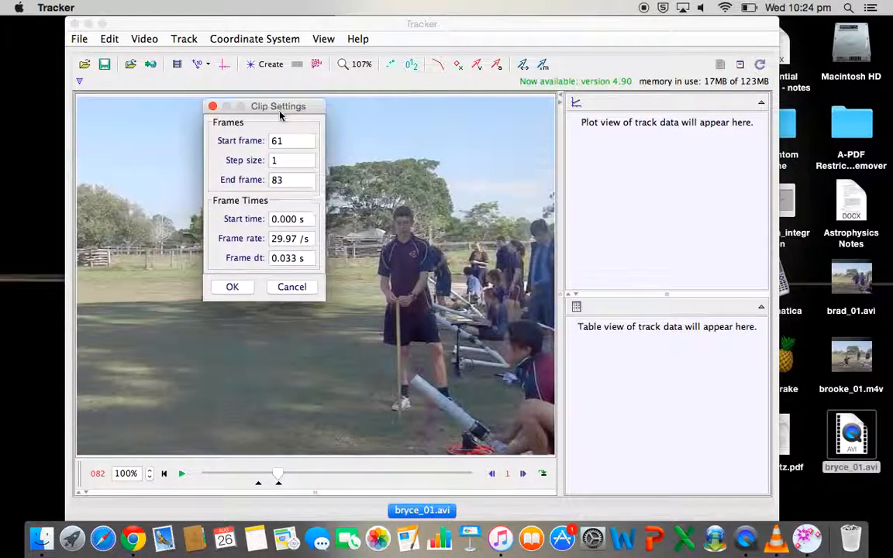
click(299, 239)
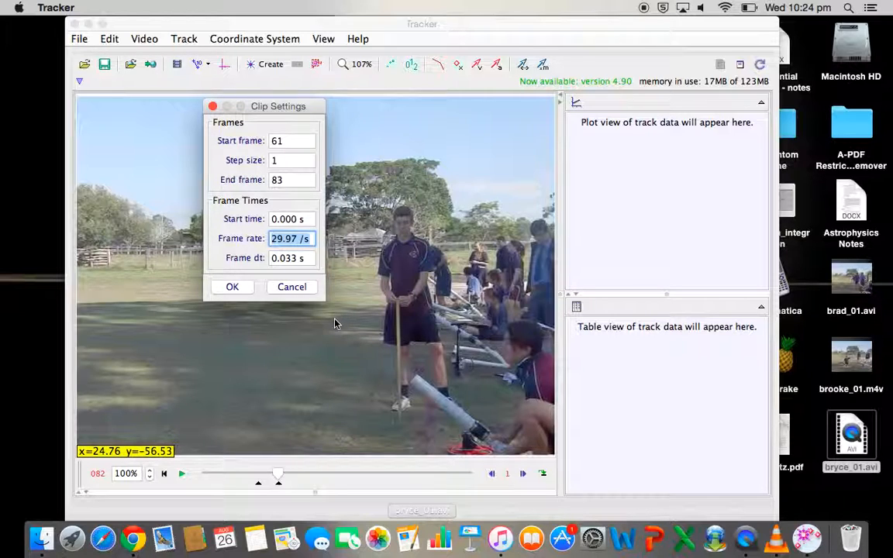
click(293, 240)
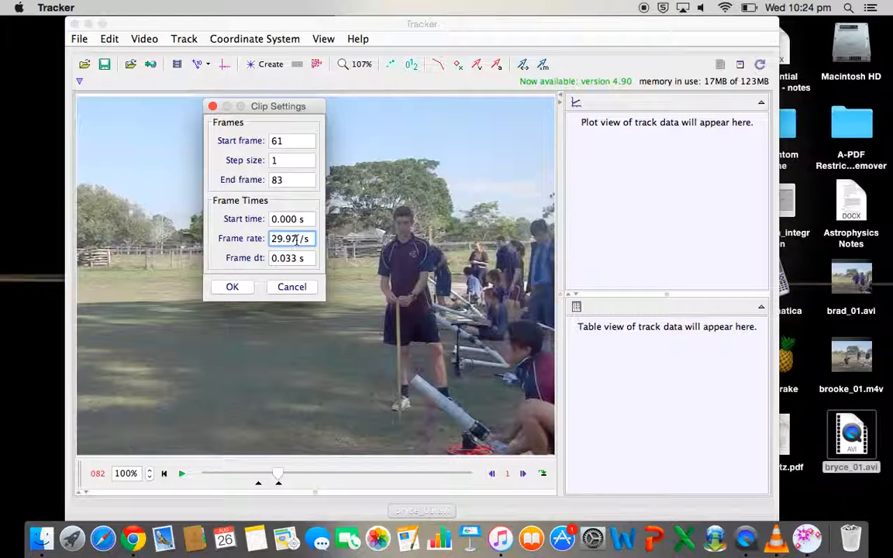
key(BackSpace)
key(BackSpace)
key(BackSpace)
key(BackSpace)
text(120)
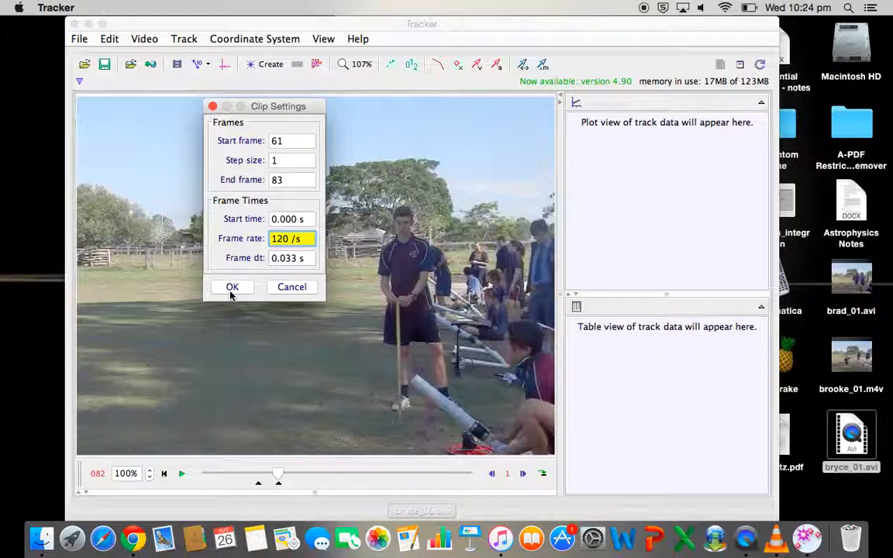
click(232, 287)
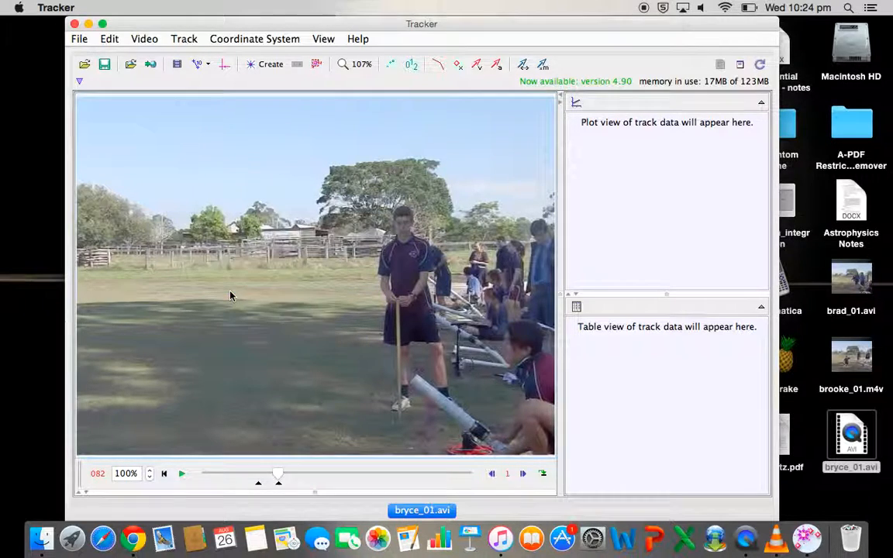
- Add a calibration stick and match it to the height of the wooden stick held by the standing student
click(200, 68)
mouse_move(217, 81)
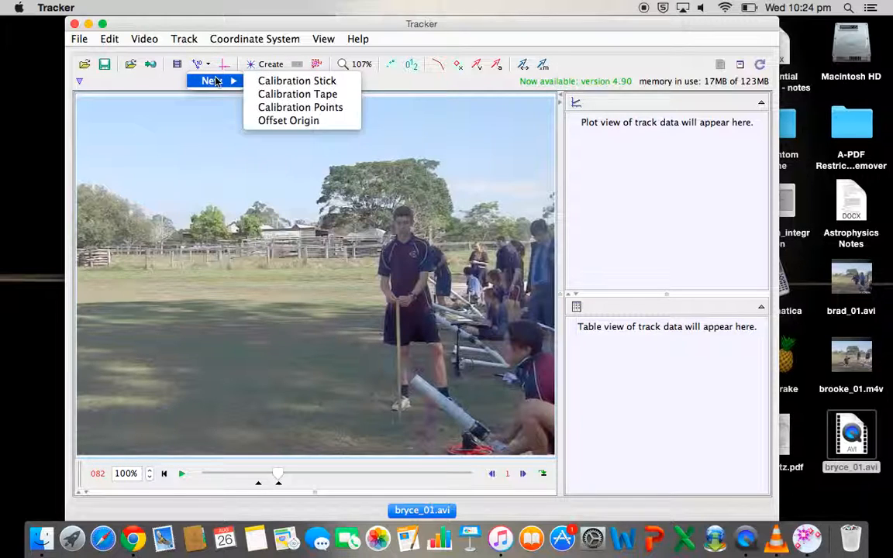
click(324, 82)
drag(354, 275, 366, 395)
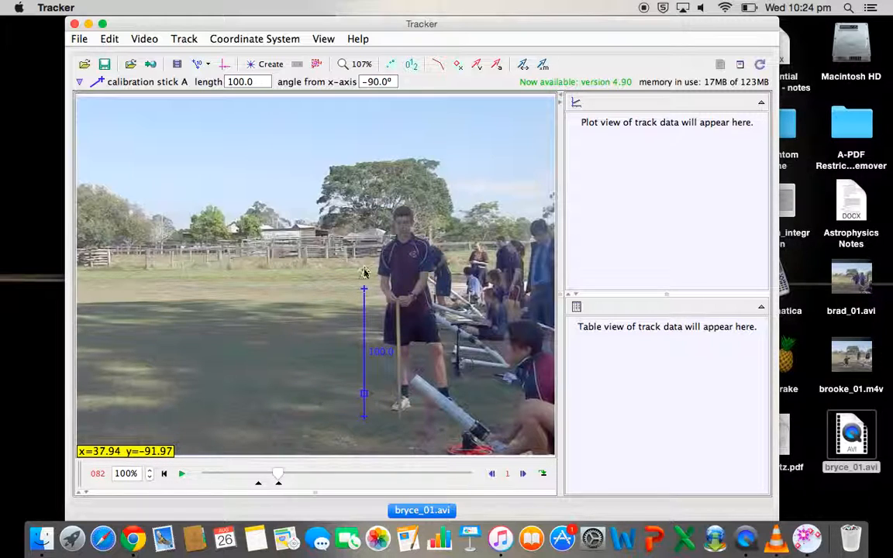
drag(365, 294, 363, 306)
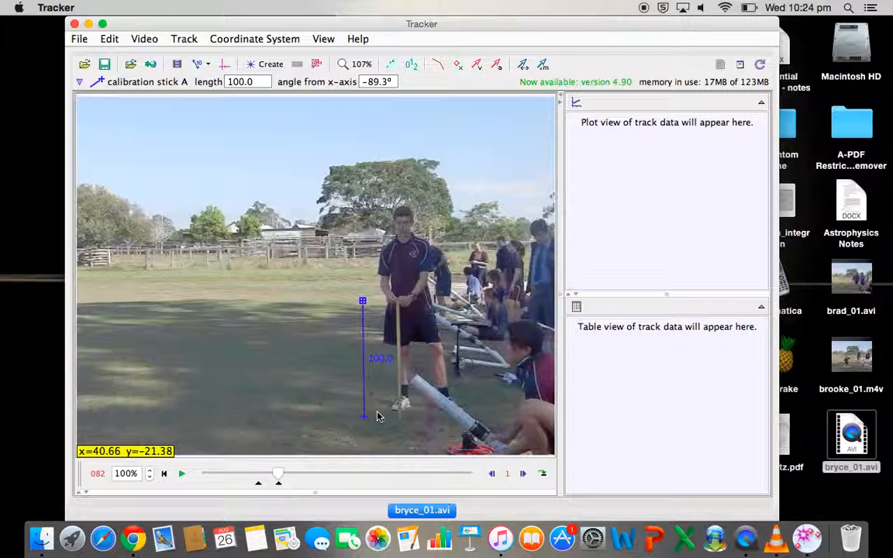
drag(367, 423, 391, 420)
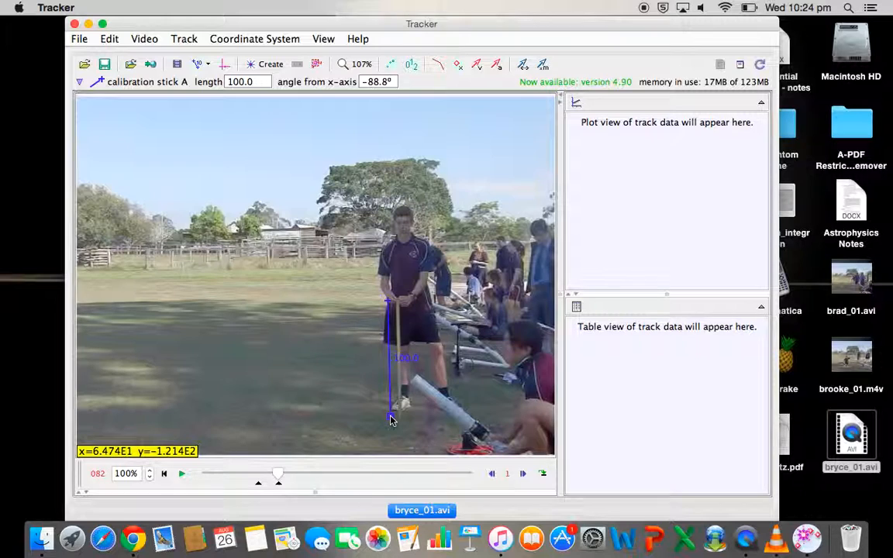
- Set the calibration stick's length to 1.00 and move it into the sky above the group of students
click(405, 357)
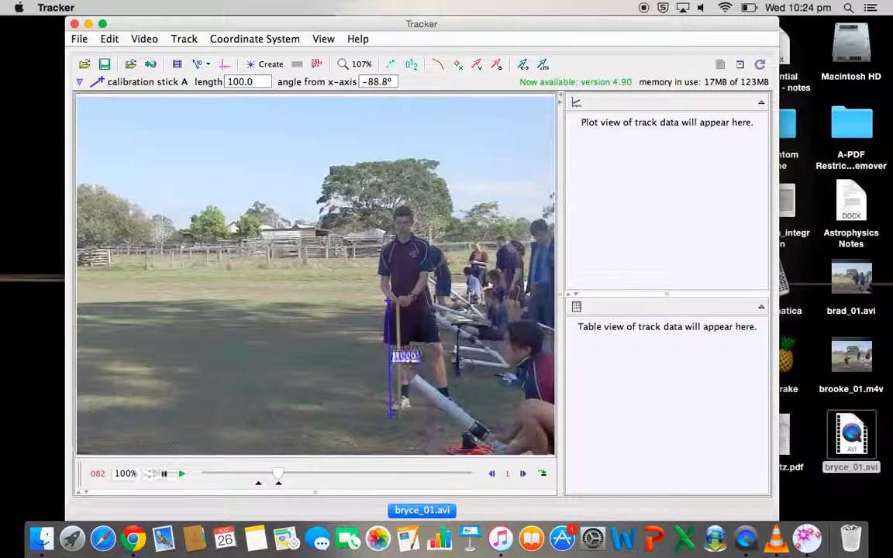
text(1.00)
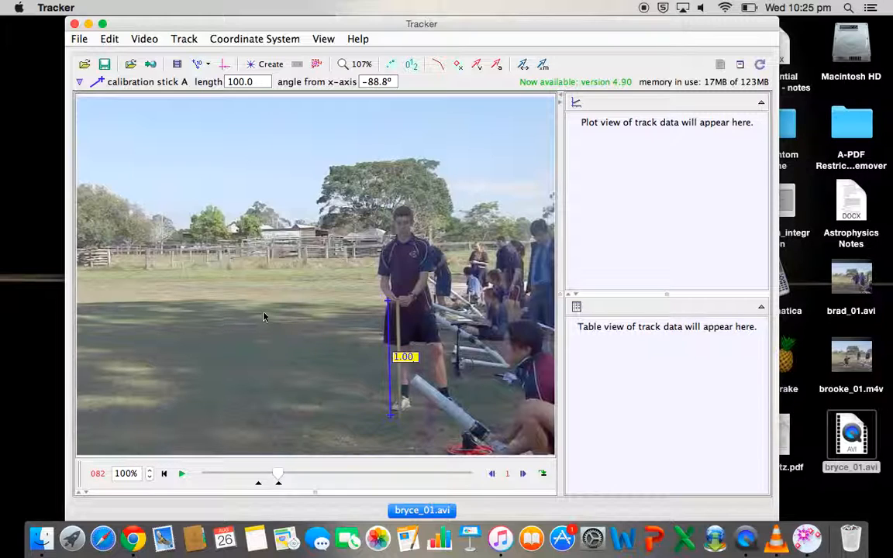
key(Return)
drag(391, 347, 291, 172)
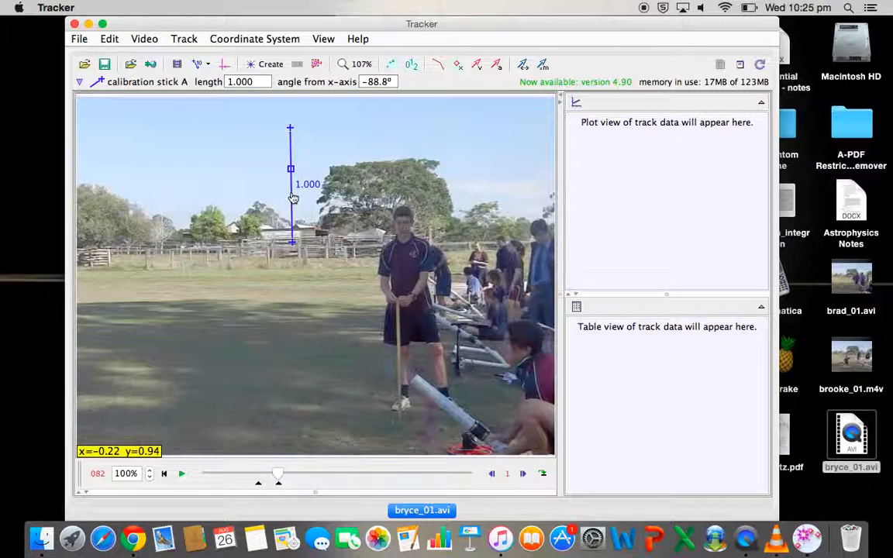
drag(295, 200, 512, 175)
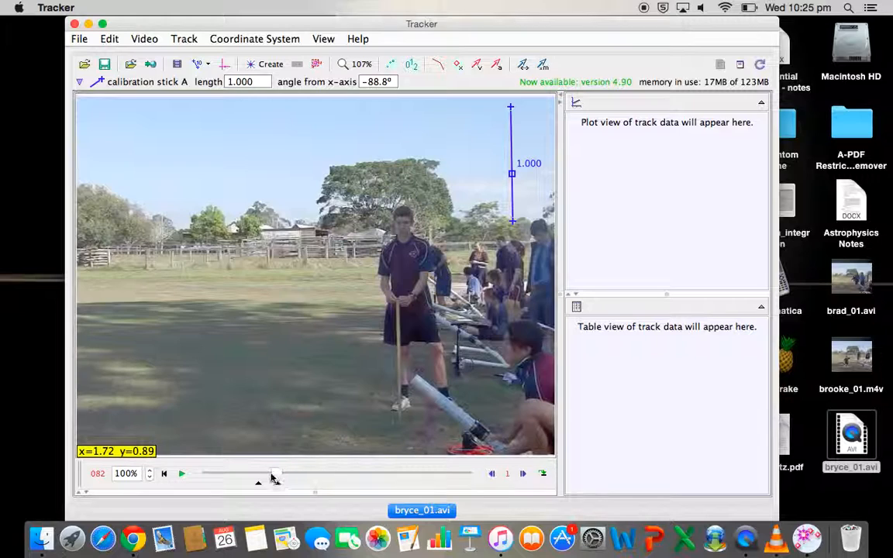
- Show the coordinate axes and place their origin on the open upper end of the launcher tube
click(224, 64)
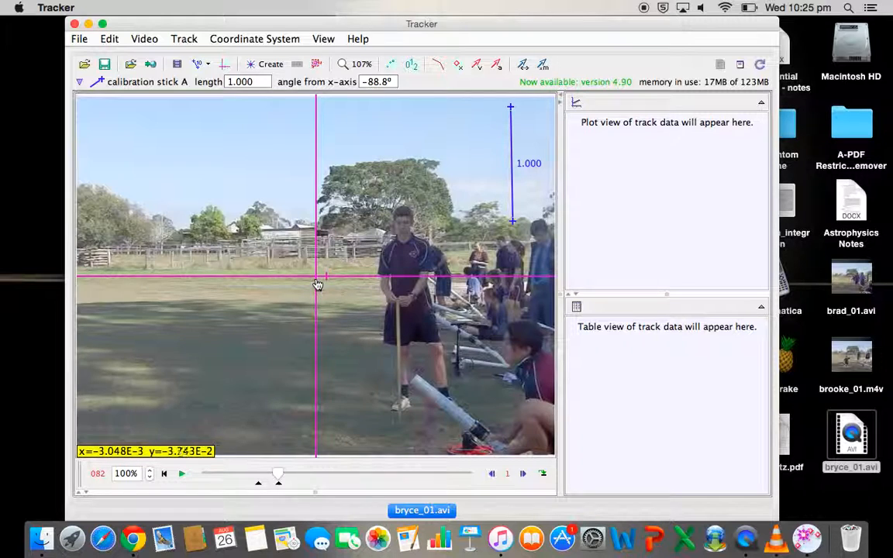
drag(316, 278, 421, 385)
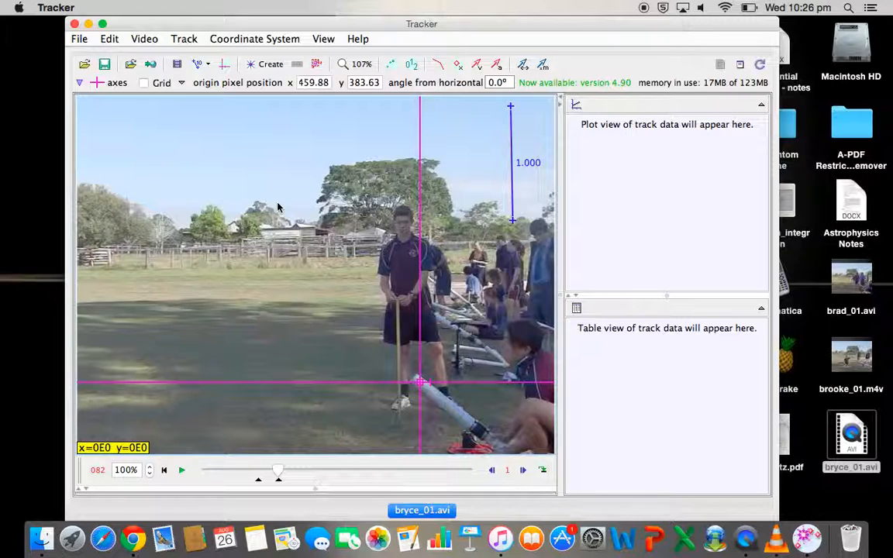
drag(421, 386, 417, 386)
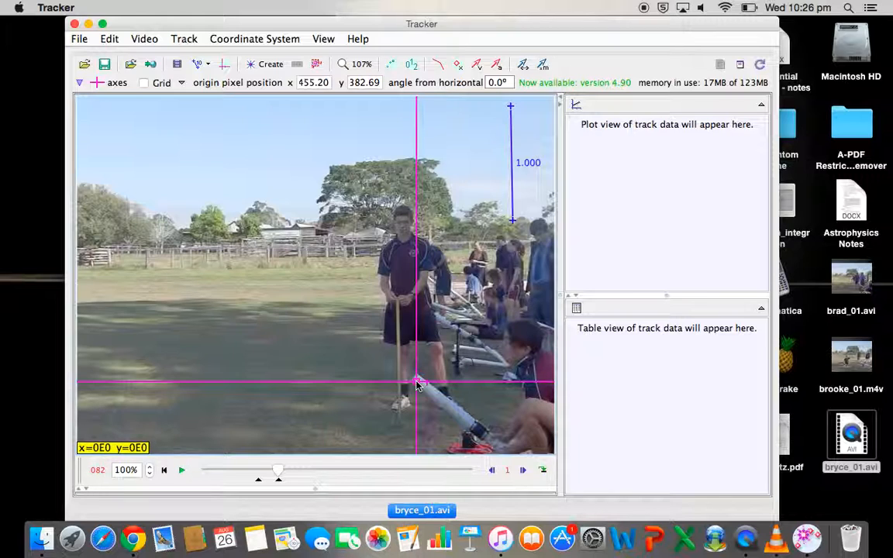
drag(417, 385, 481, 435)
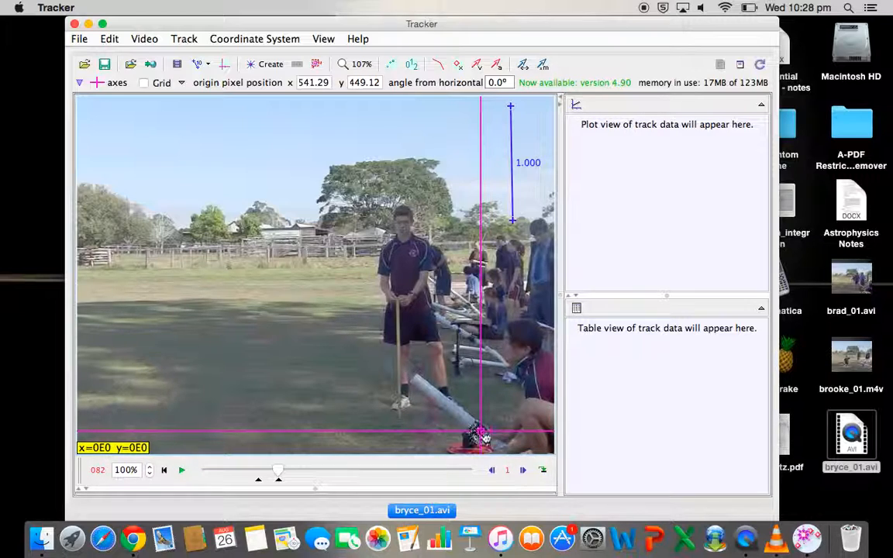
drag(482, 435, 416, 387)
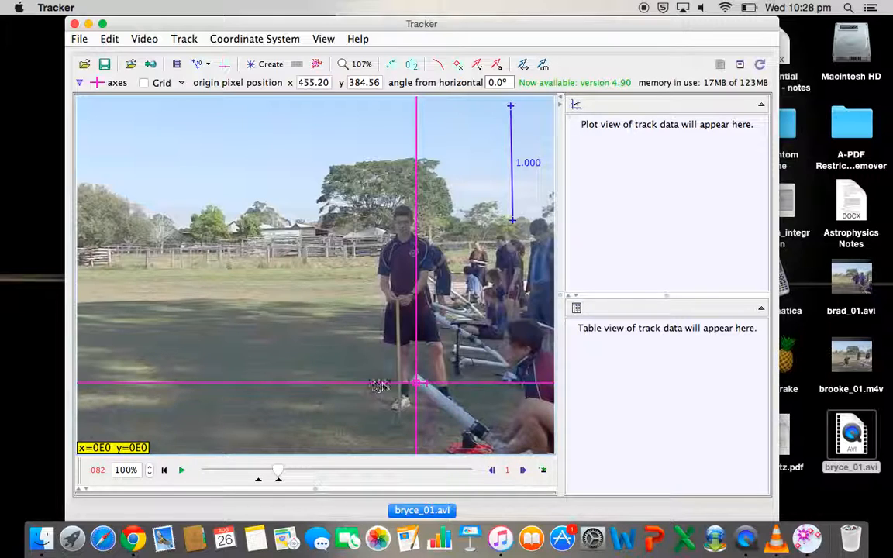
drag(418, 381, 418, 385)
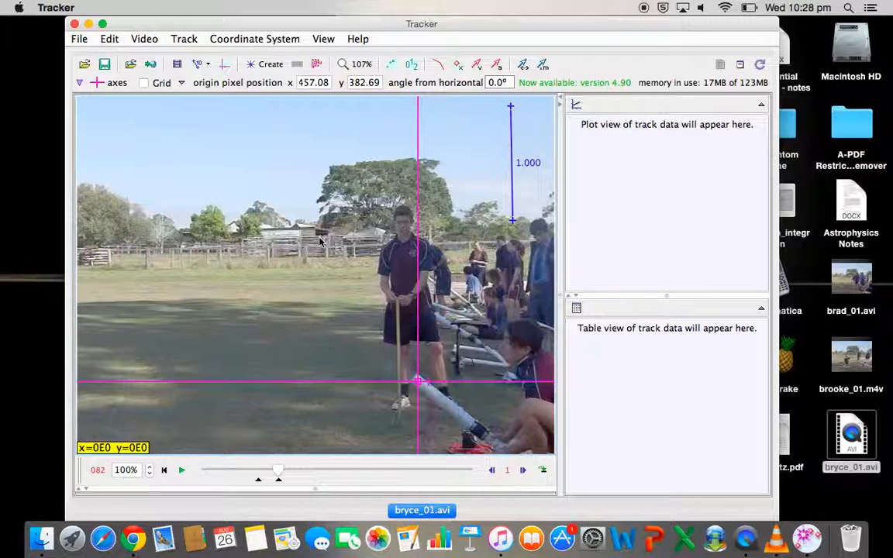
- Return the clip to its start frame and create a point mass track
click(164, 471)
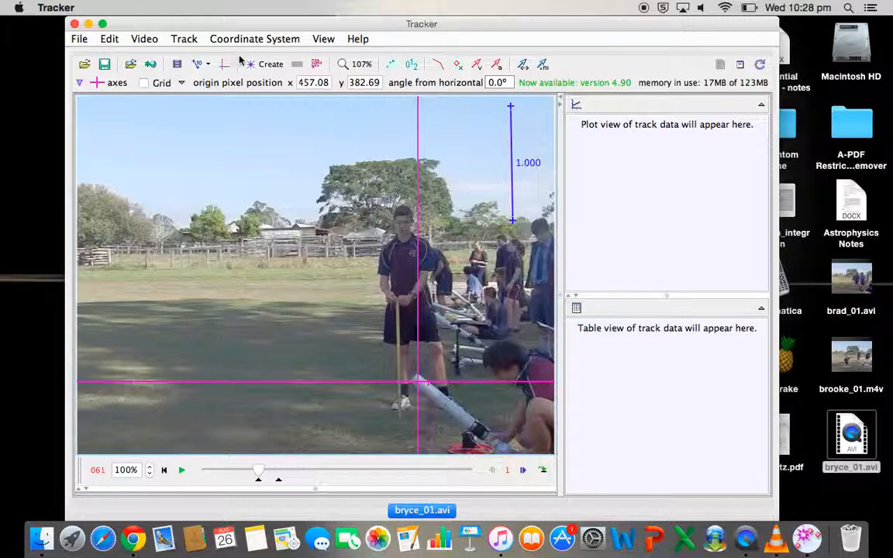
click(266, 64)
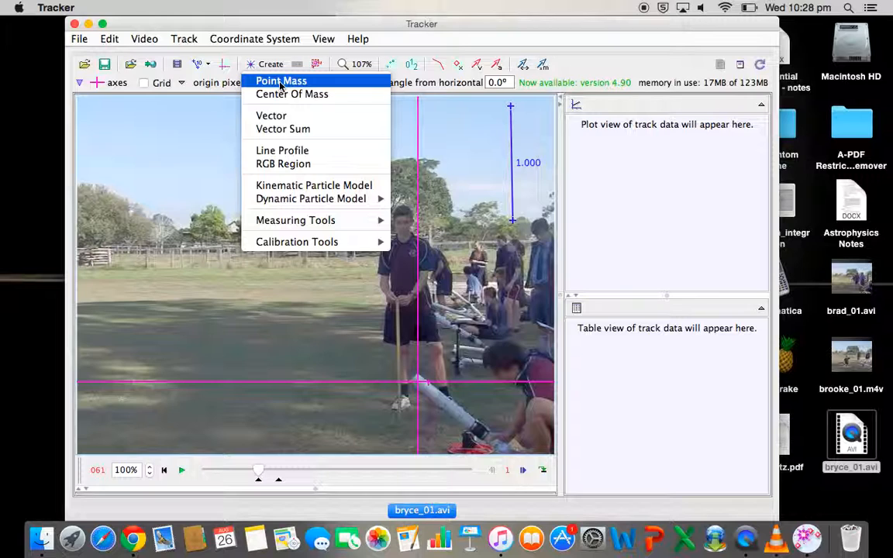
click(281, 81)
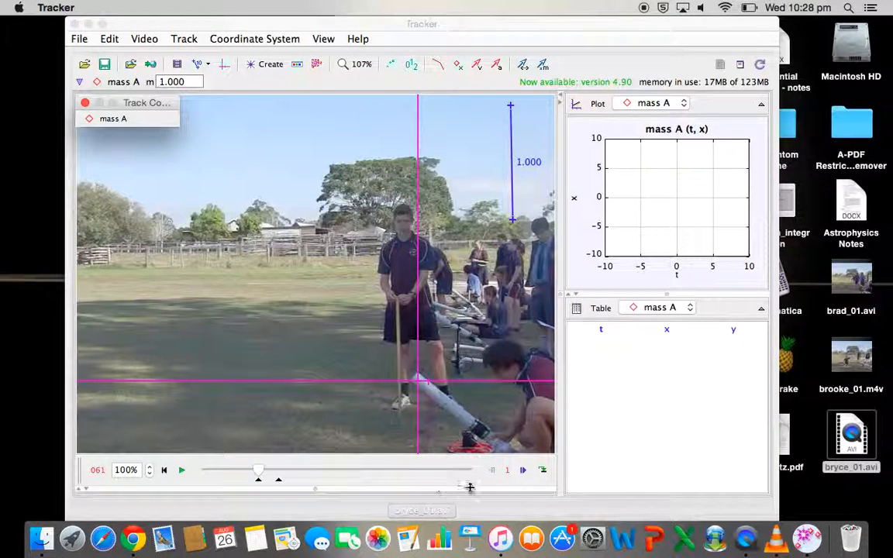
- Advance to frame 063 and mark the projectile's position in frames 063 to 066 as it leaves the launcher tube
click(523, 472)
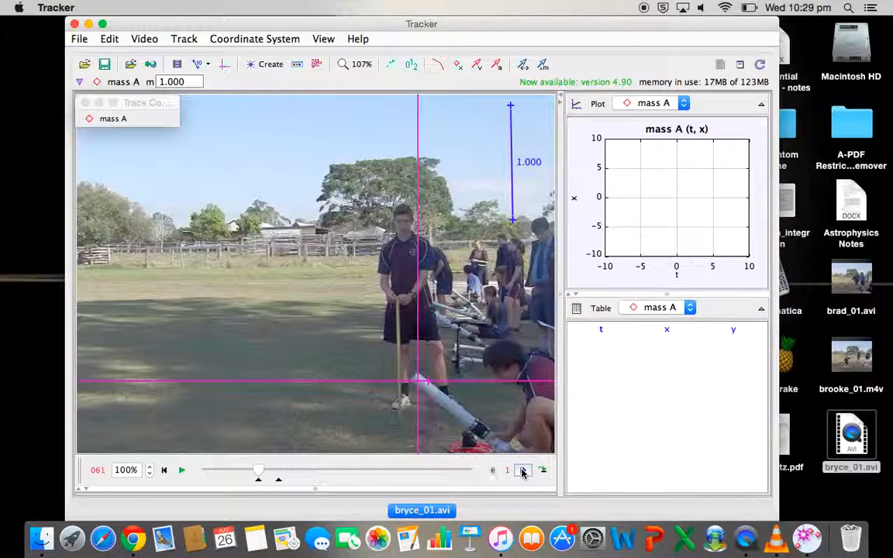
click(522, 472)
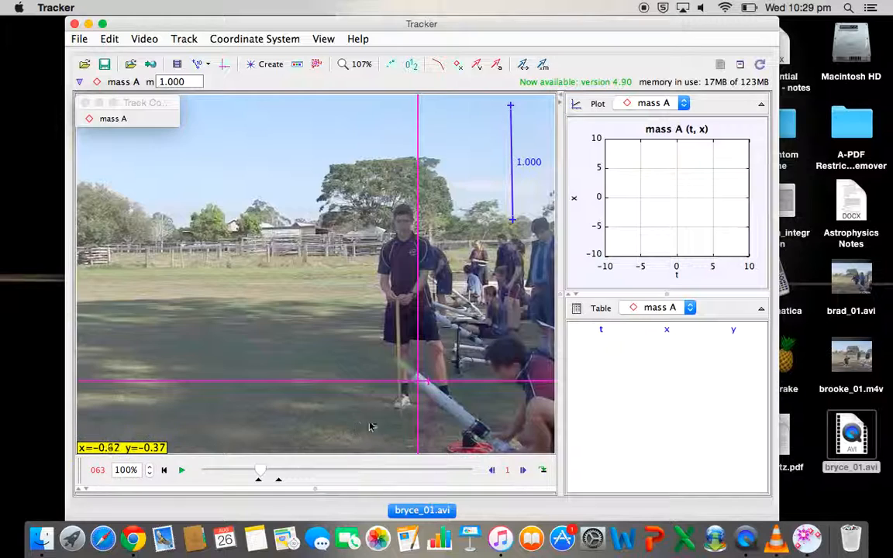
shift+click(398, 363)
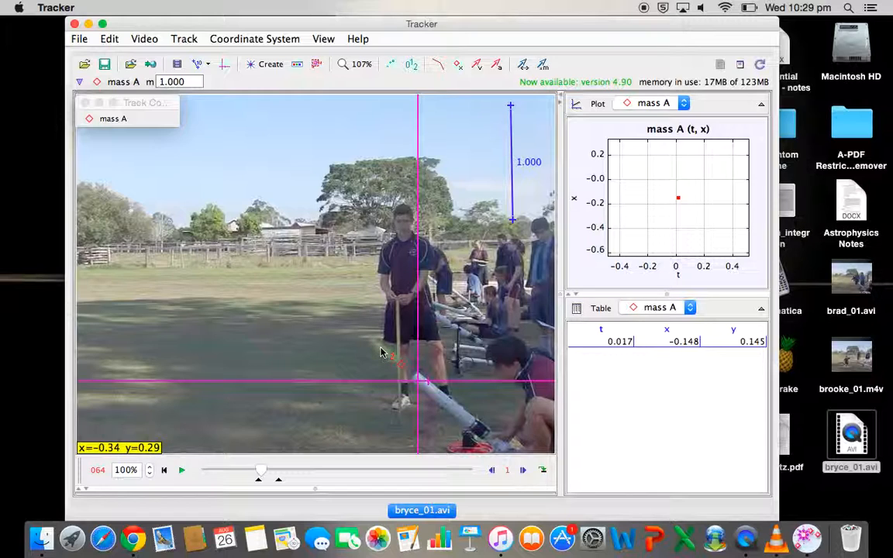
shift+click(380, 348)
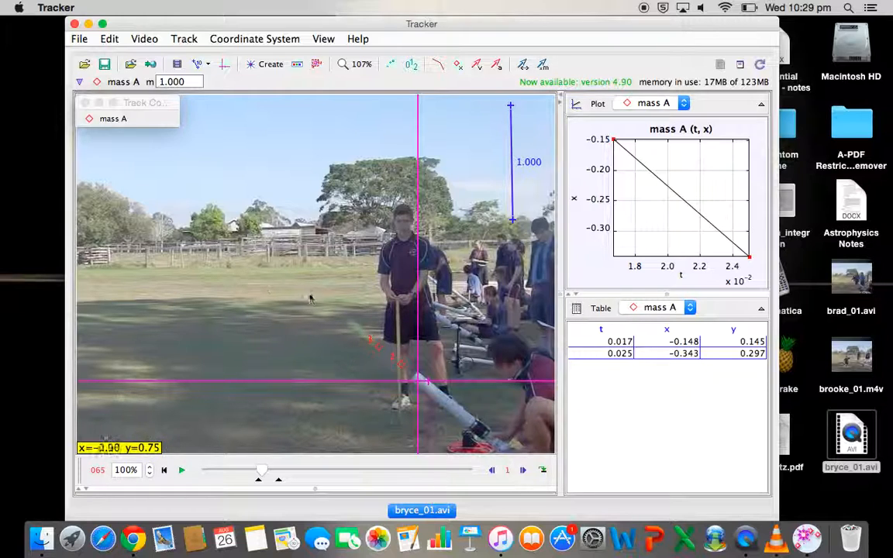
shift+click(352, 326)
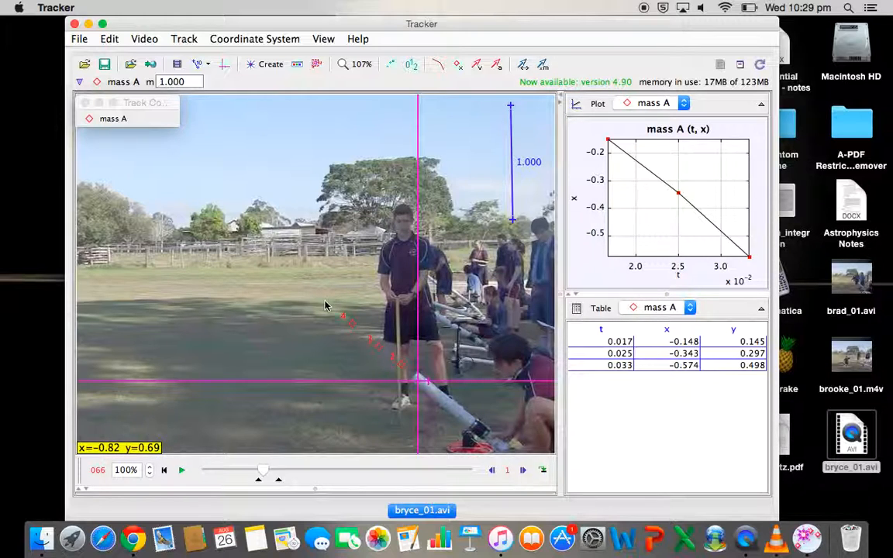
shift+click(322, 301)
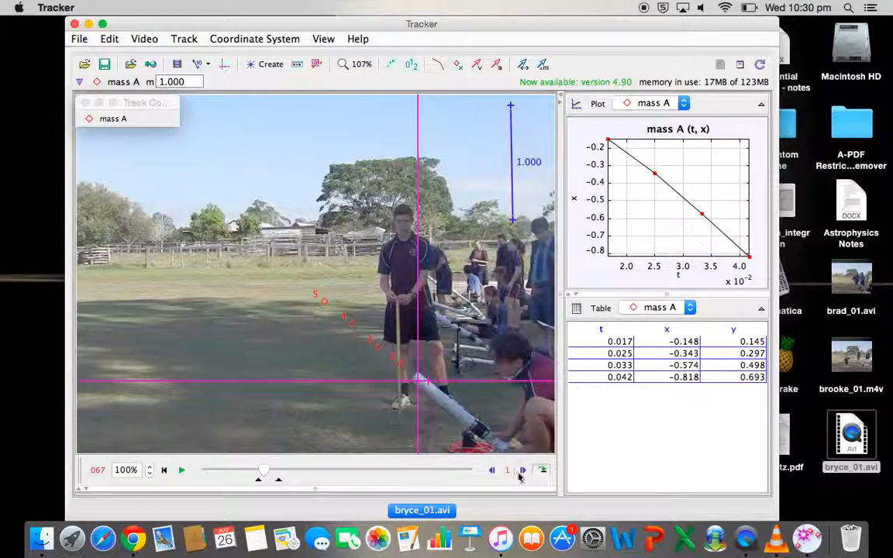
- Examine the projectile and its existing marks frame by frame between frames 065 and 068
click(491, 472)
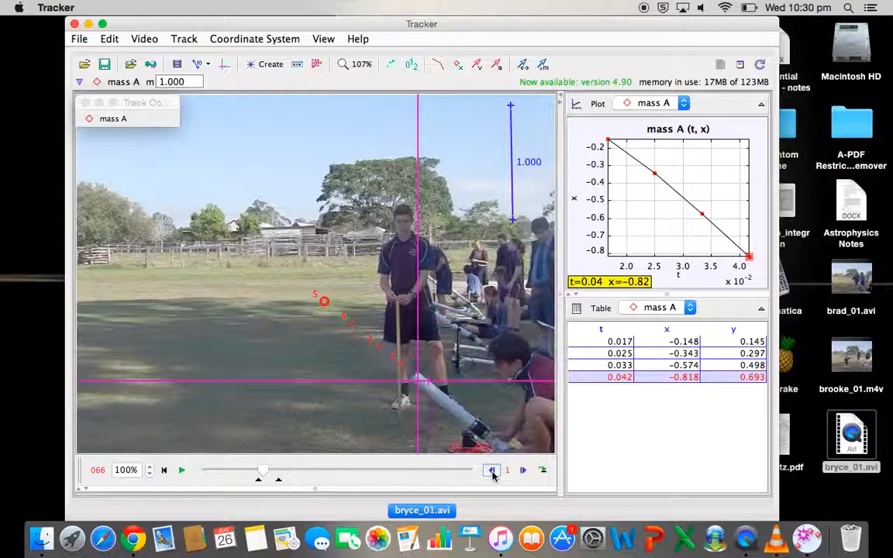
click(491, 471)
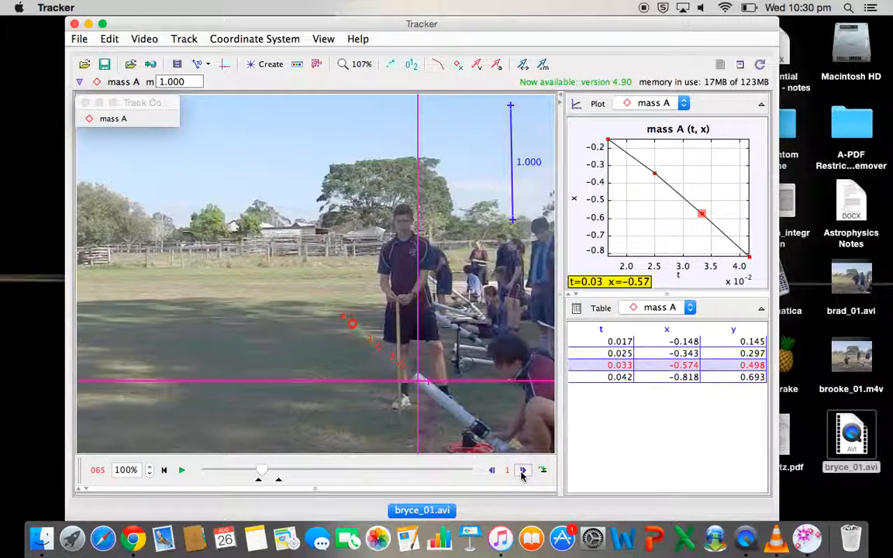
click(522, 471)
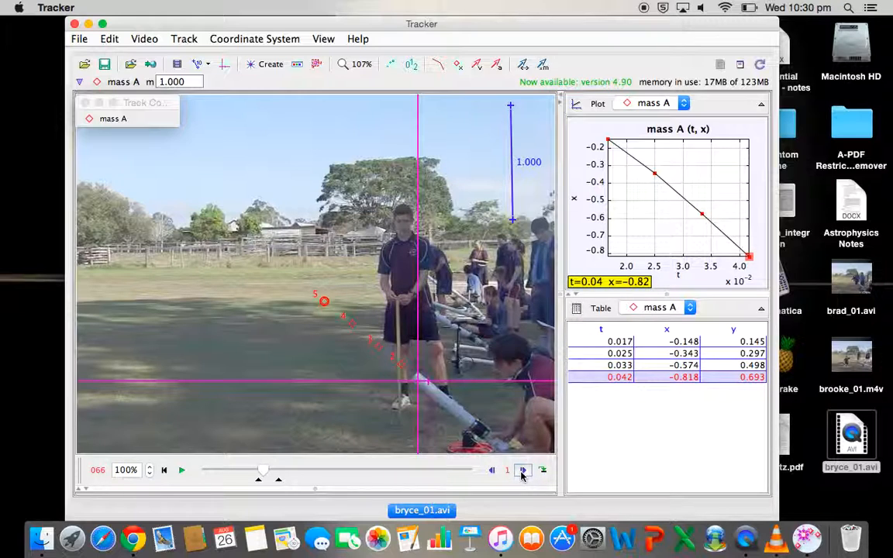
click(521, 472)
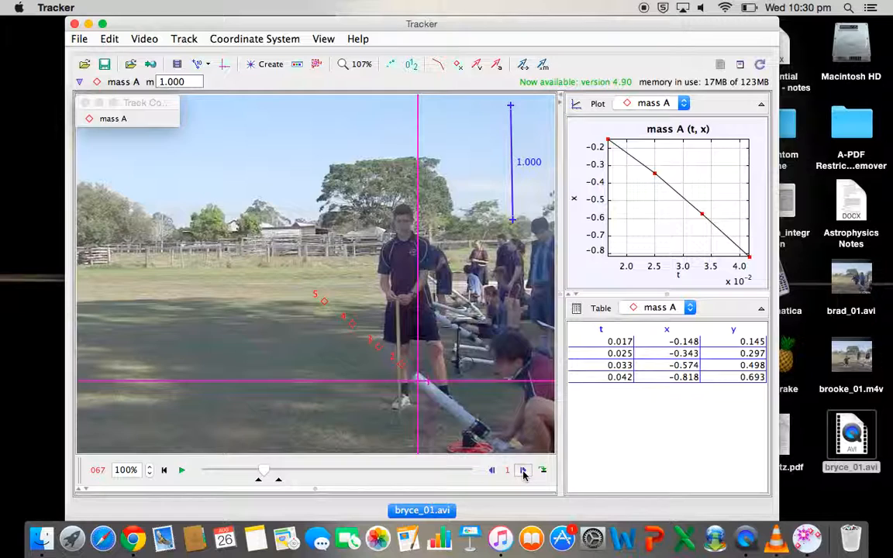
click(523, 471)
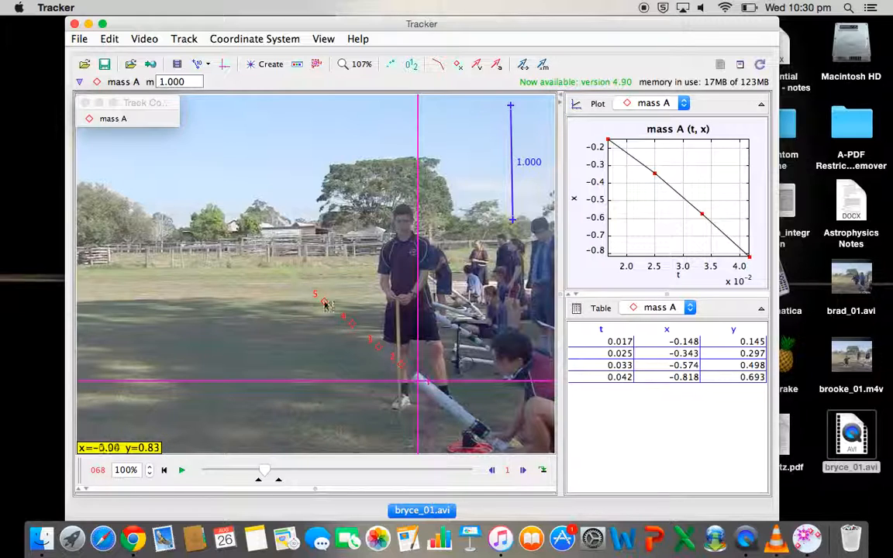
click(492, 470)
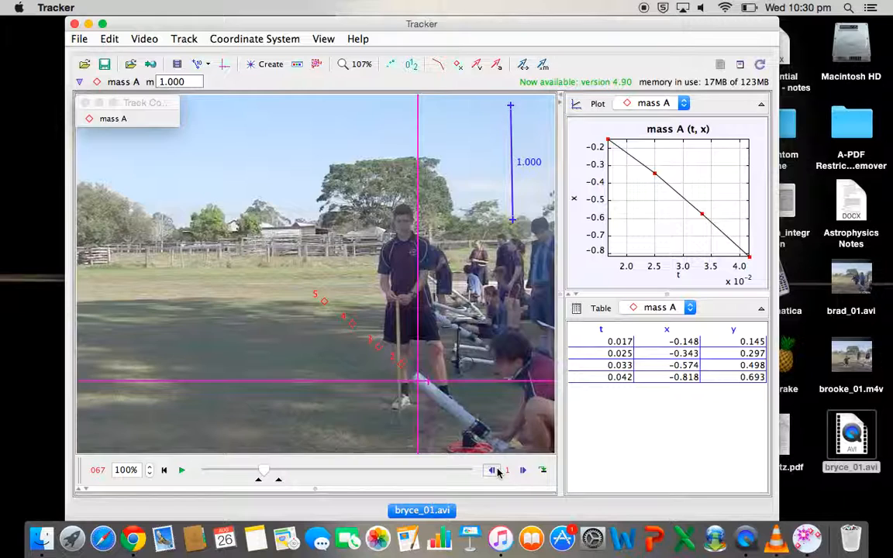
click(497, 472)
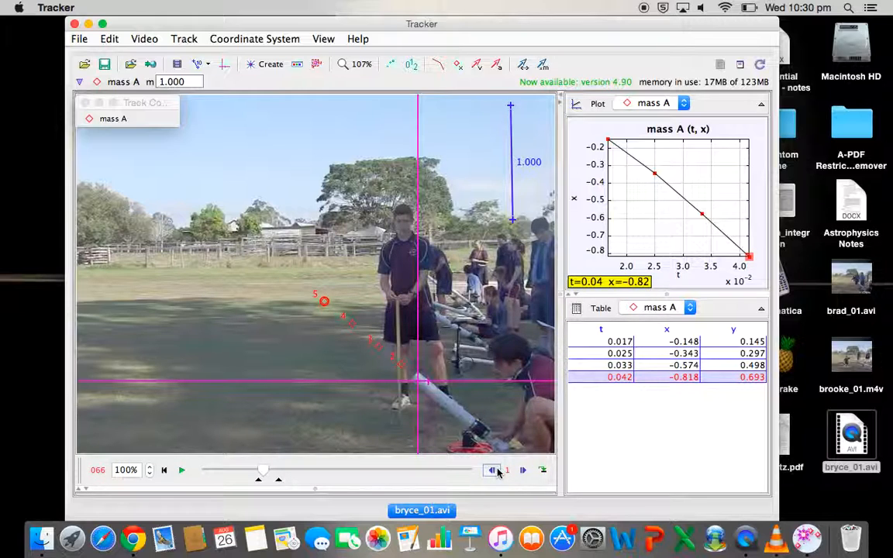
click(498, 472)
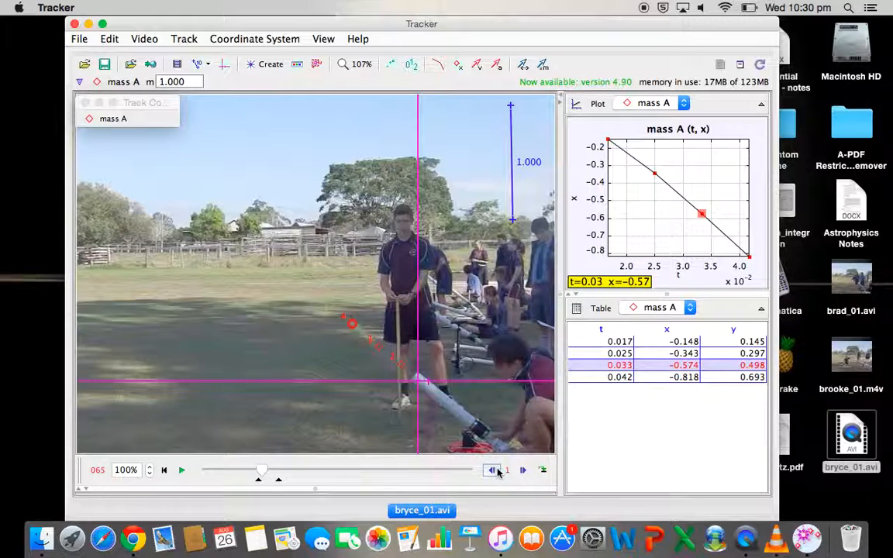
click(522, 471)
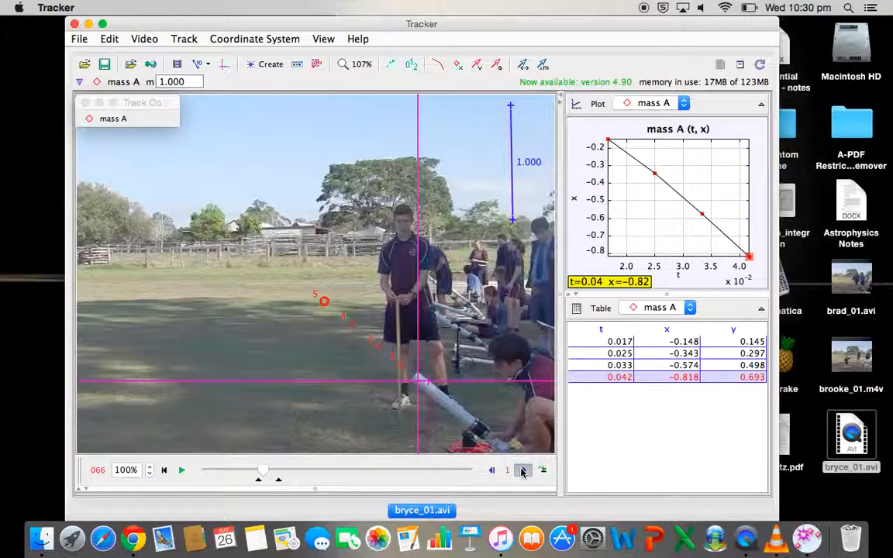
click(522, 471)
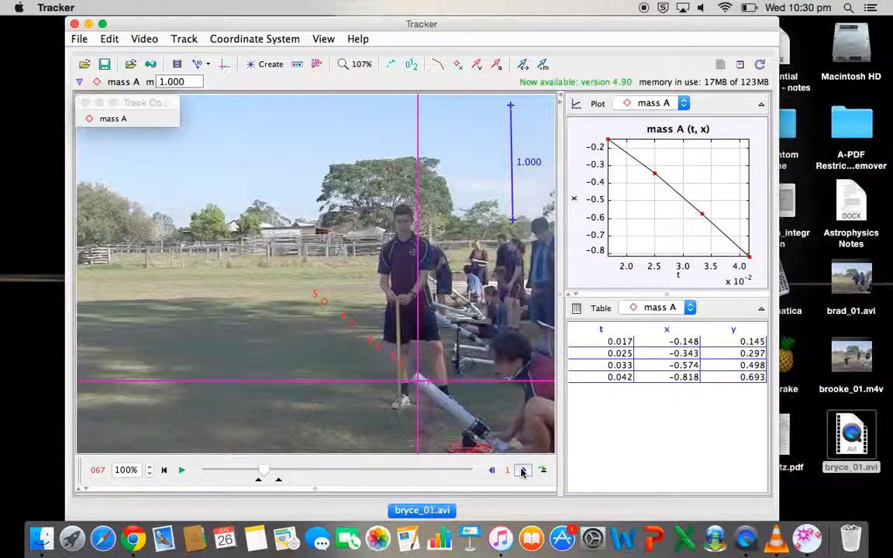
- Mark the projectile's position in frames 067 to 075 along its path over the field into the sky
shift+click(302, 288)
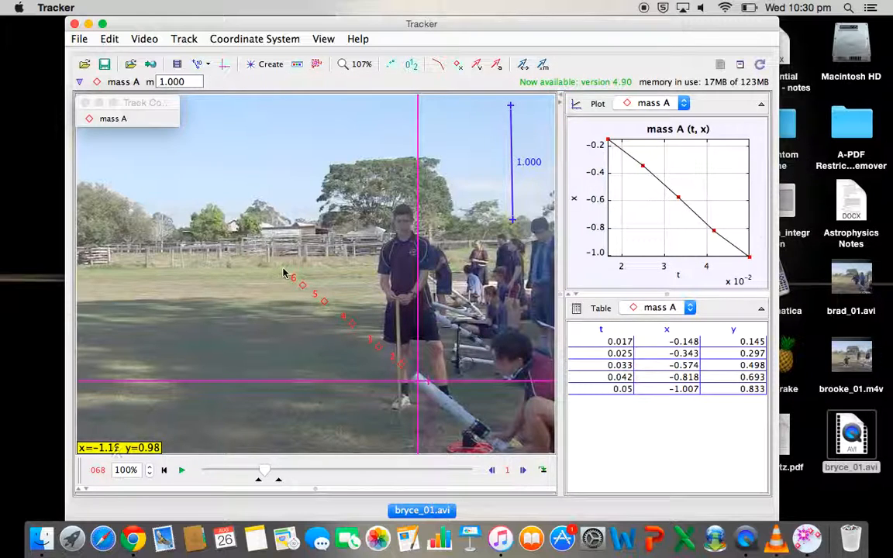
shift+click(282, 268)
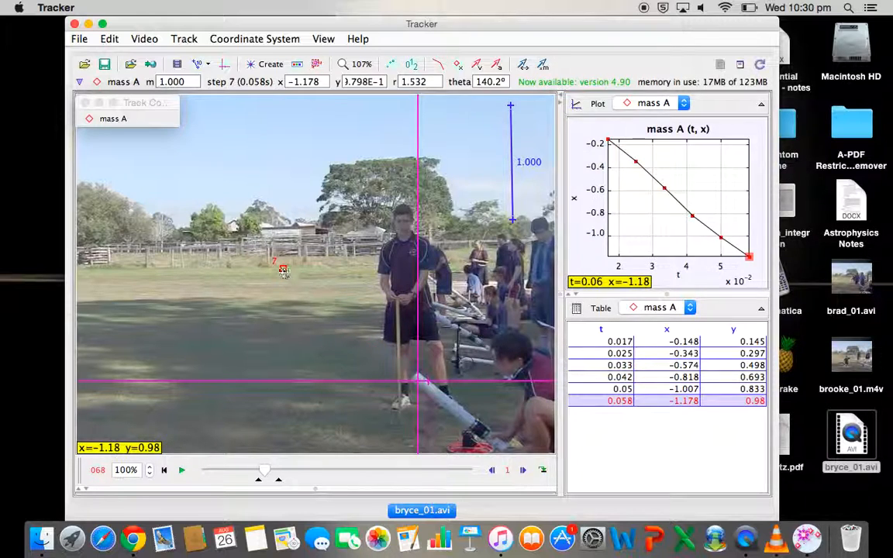
shift+click(262, 250)
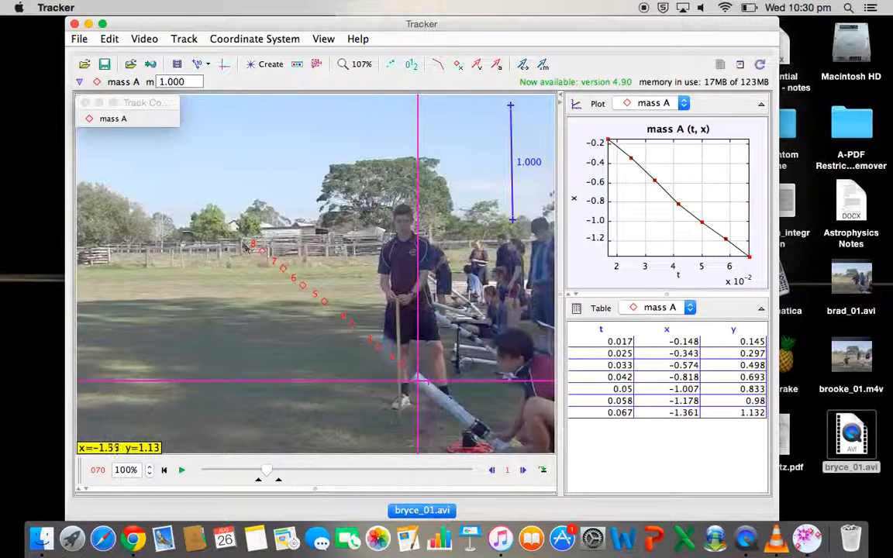
shift+click(240, 232)
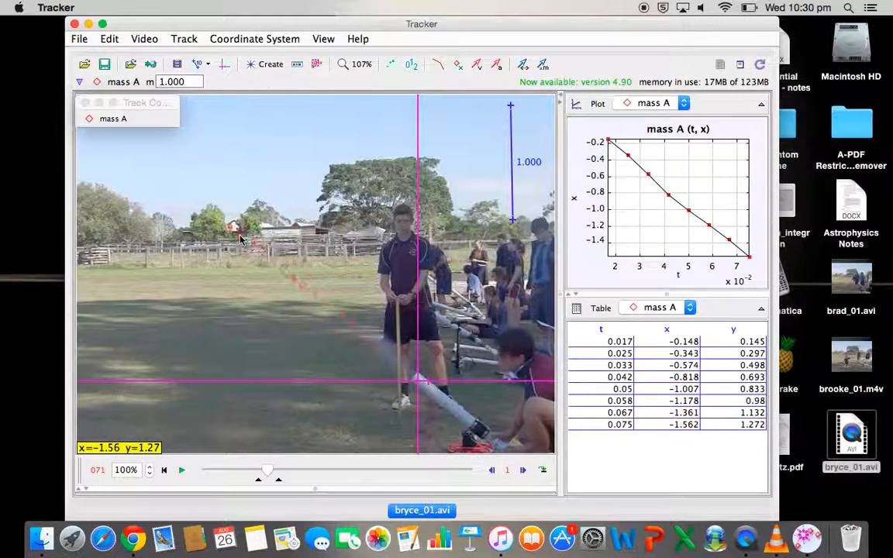
shift+click(211, 213)
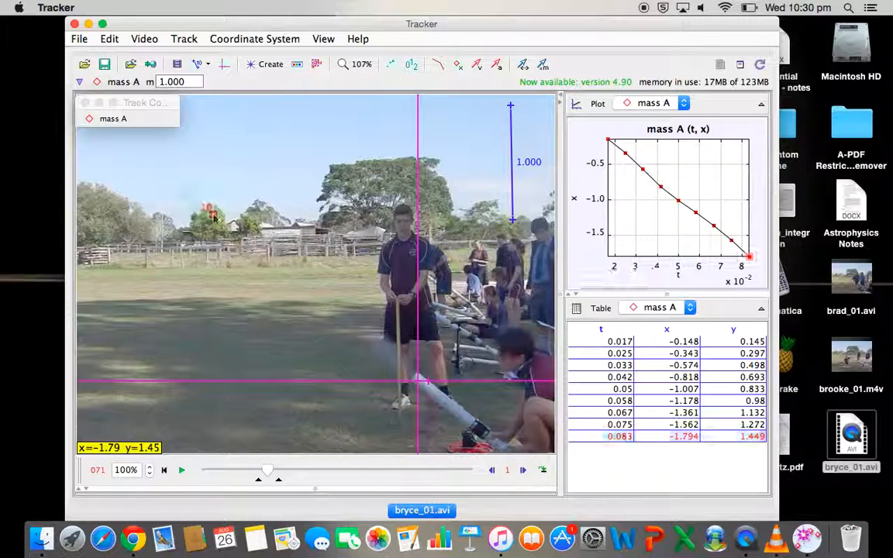
shift+click(187, 194)
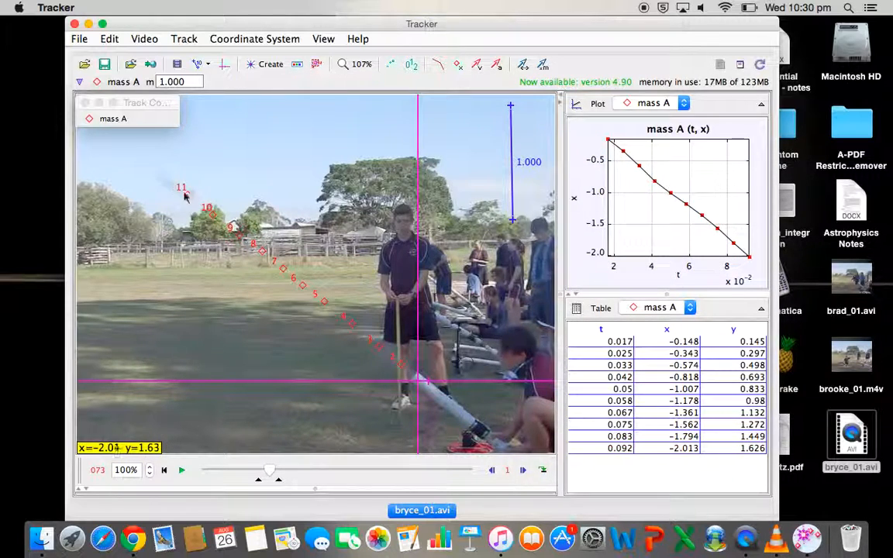
shift+click(162, 174)
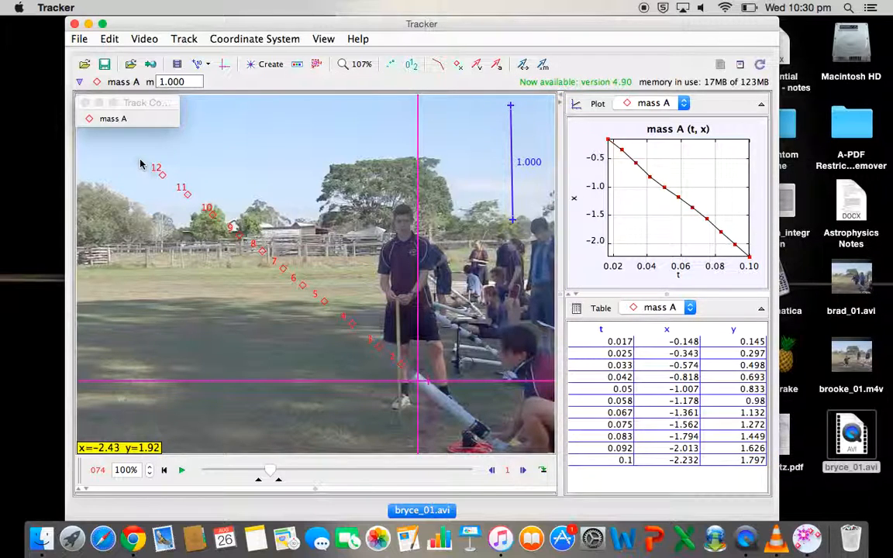
shift+click(139, 159)
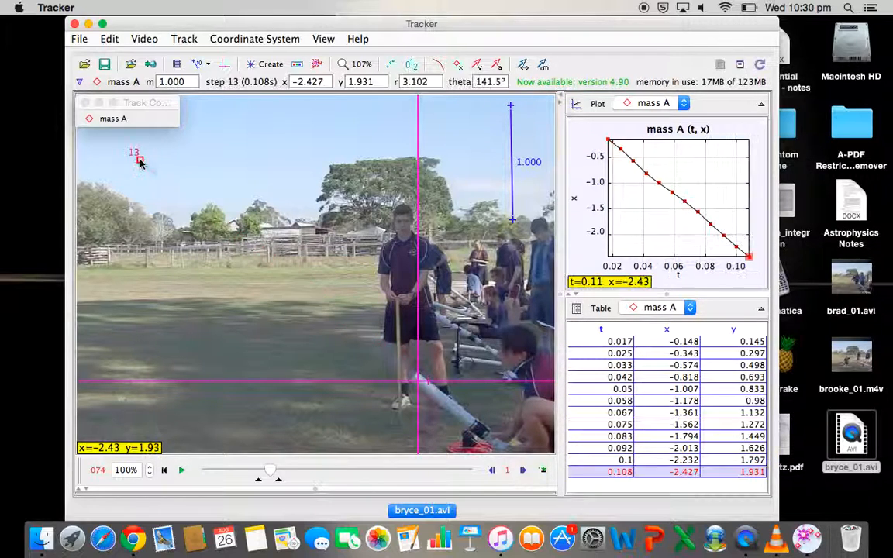
shift+click(117, 141)
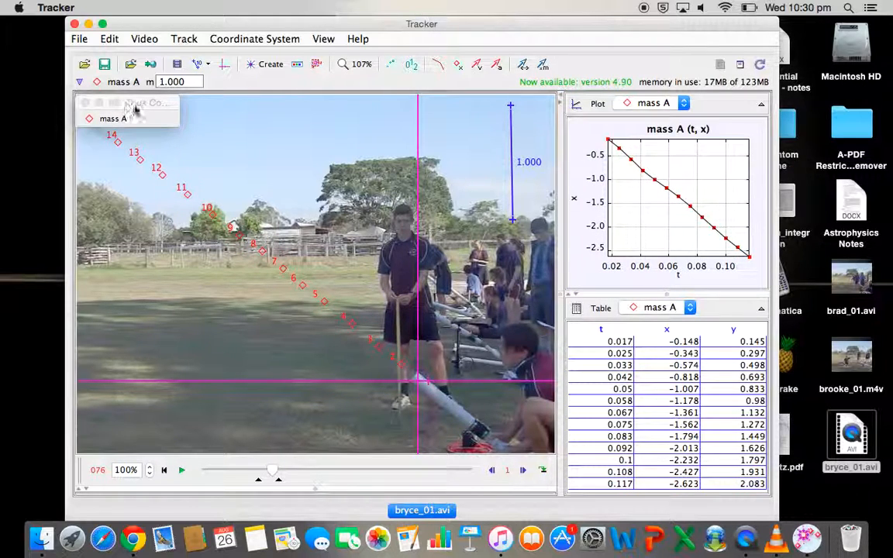
- Move the Track Control window off the video and mark the projectile's position in frame 076
drag(135, 105, 134, 40)
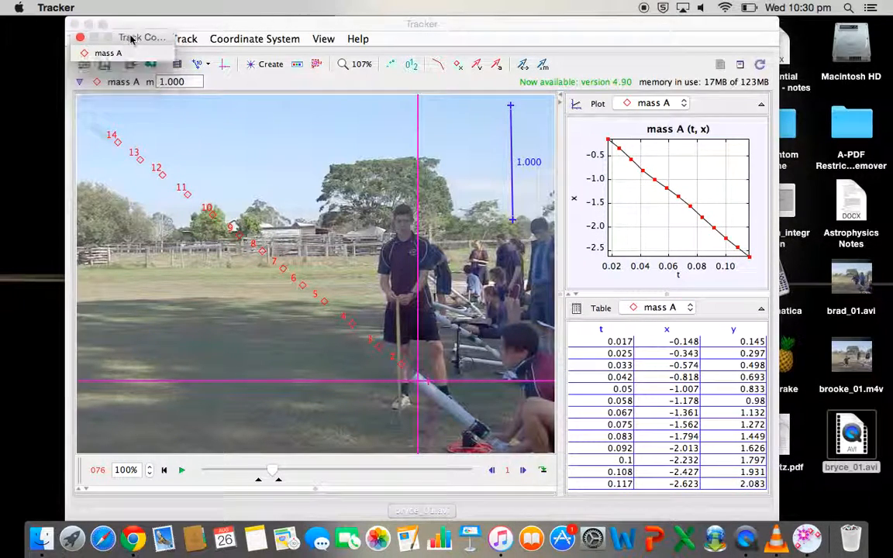
click(94, 124)
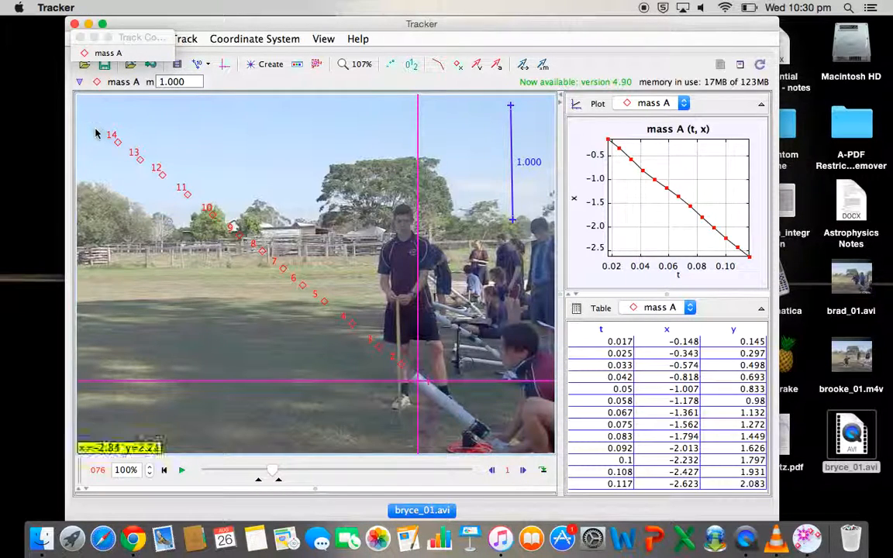
shift+click(91, 127)
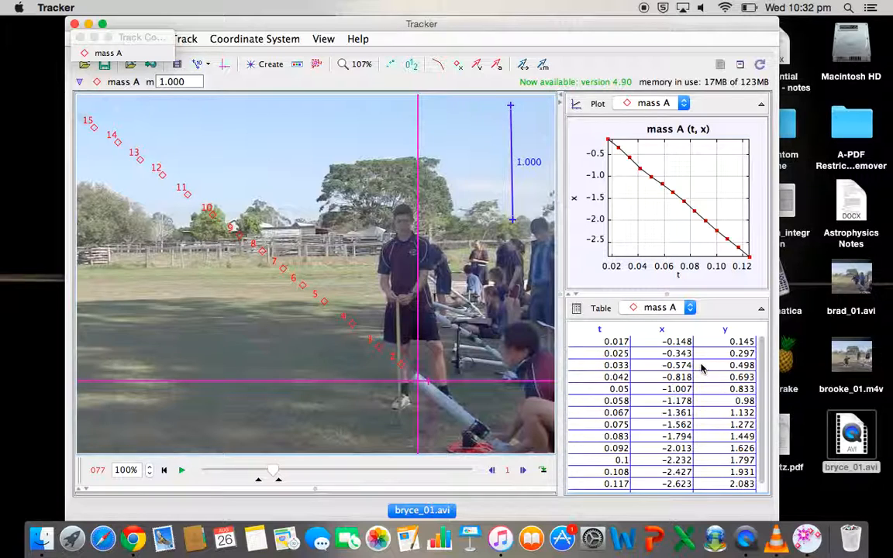
- Select the whole x column in the mass A data table and sort the rows by x
click(661, 330)
click(661, 330)
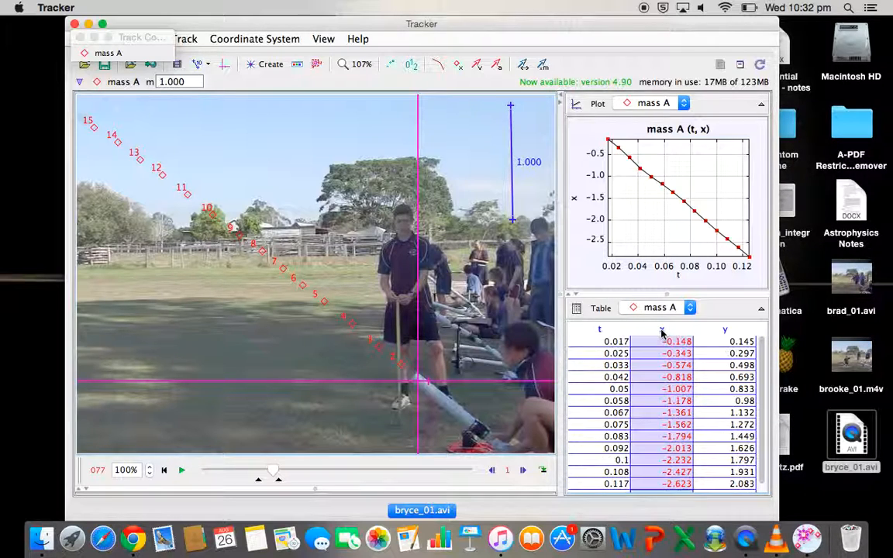
click(661, 330)
right_click(661, 331)
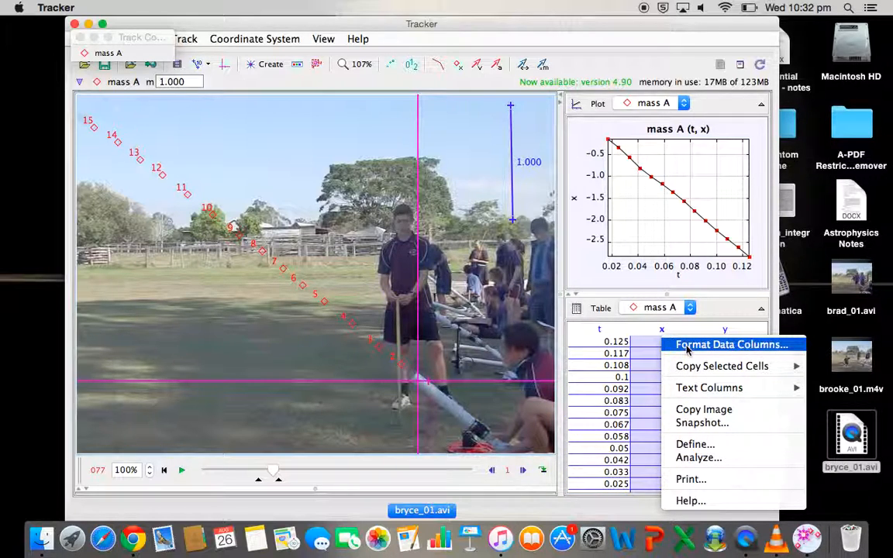
click(687, 350)
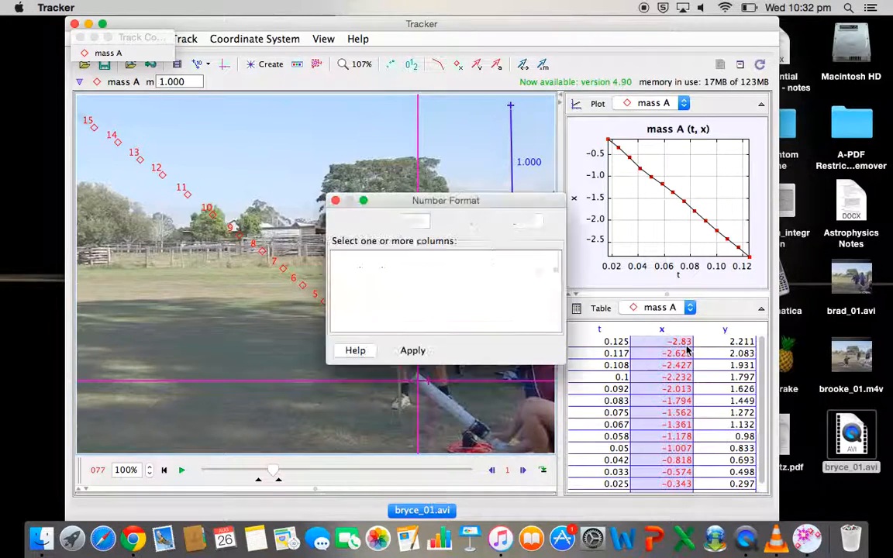
drag(456, 200, 468, 199)
click(354, 257)
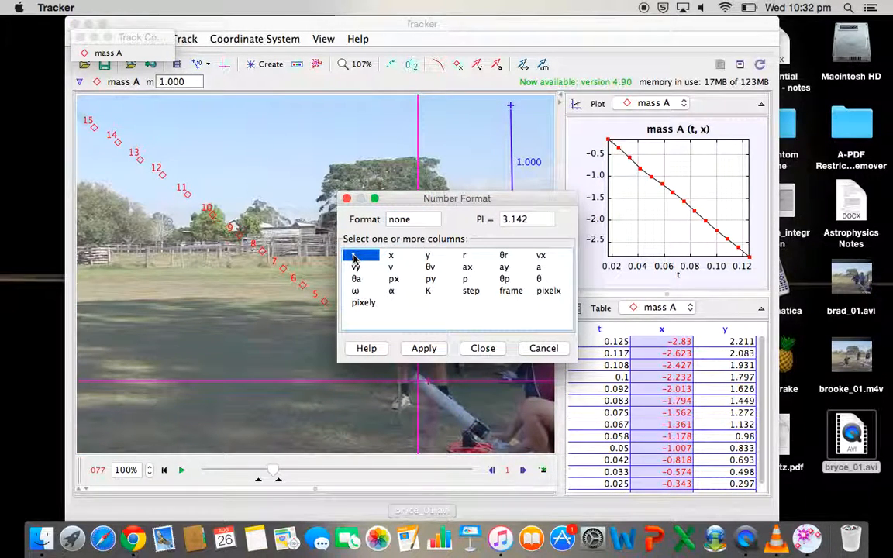
click(392, 268)
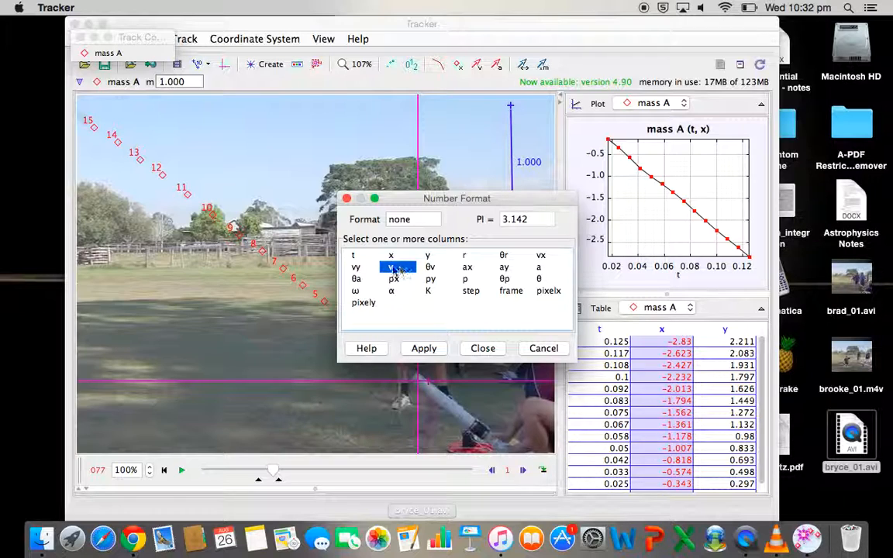
click(356, 267)
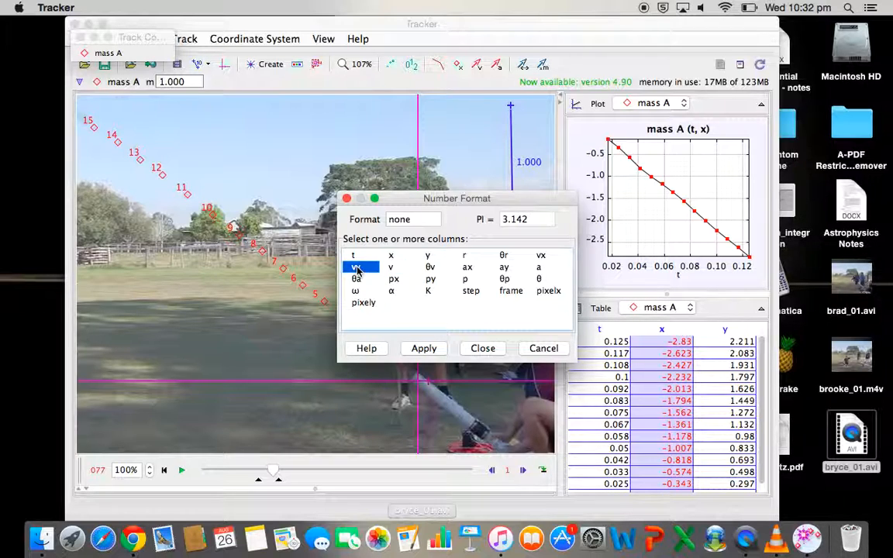
click(541, 257)
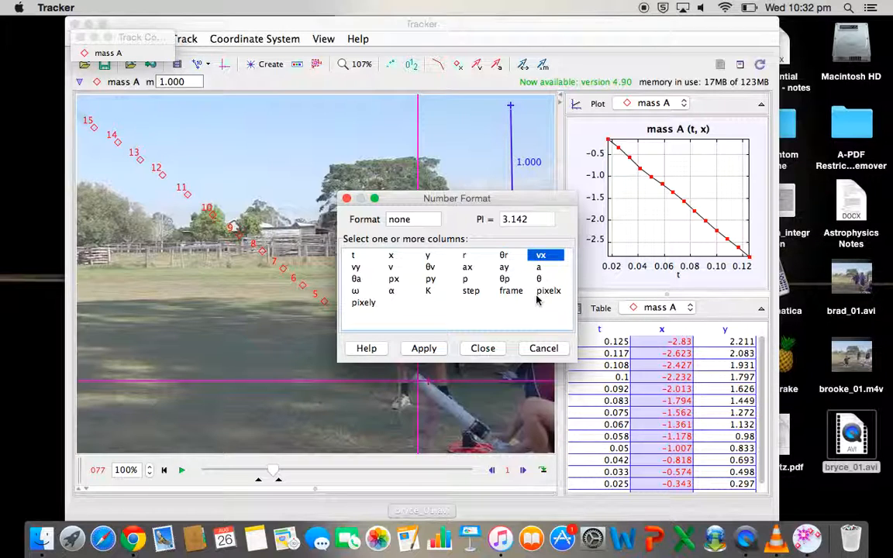
click(423, 351)
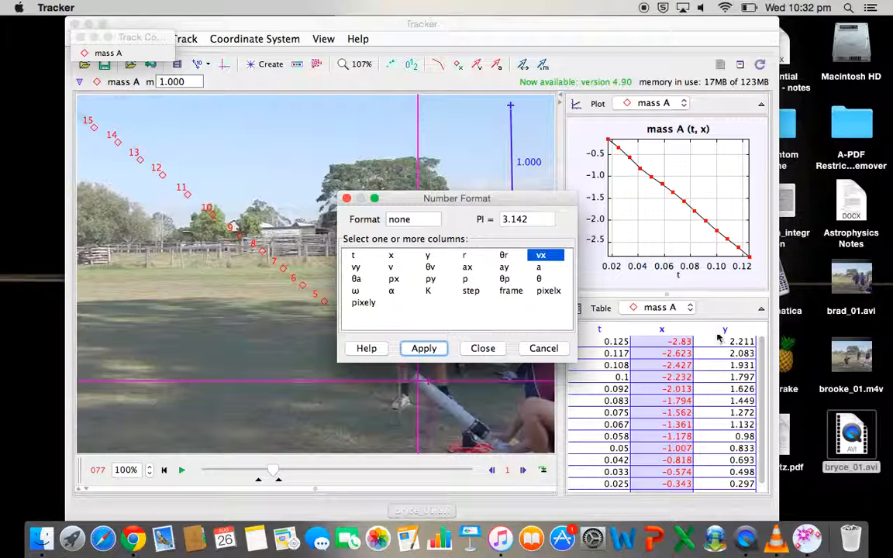
click(531, 348)
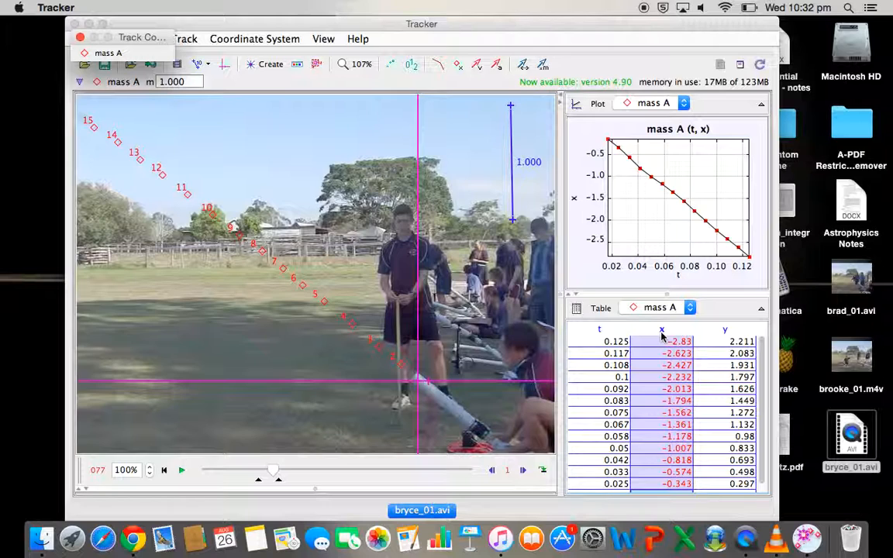
- Plot mass A's velocity magnitude v against time and make the plot taller at the data table's expense
click(677, 277)
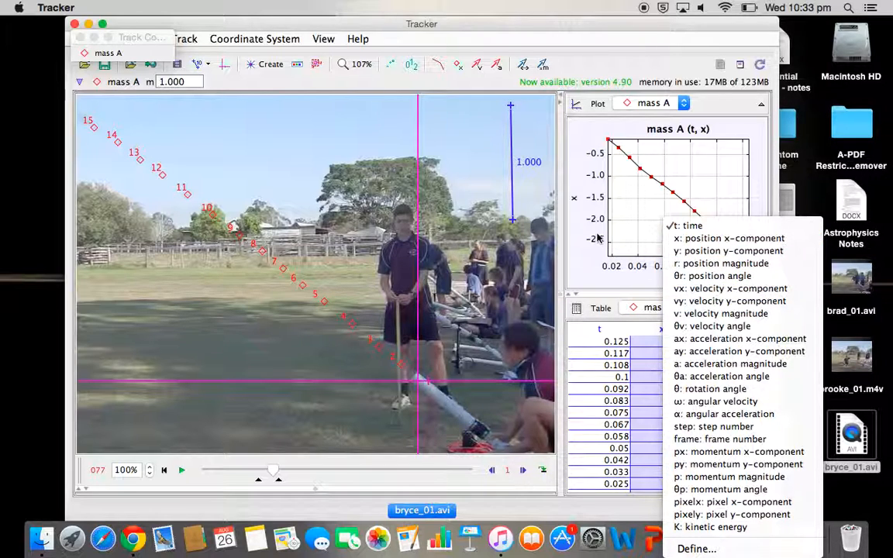
click(574, 198)
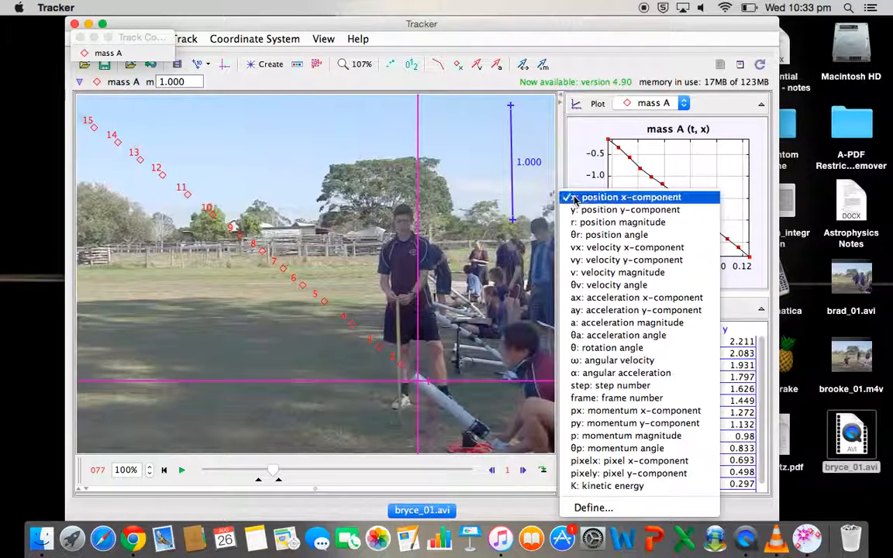
click(595, 273)
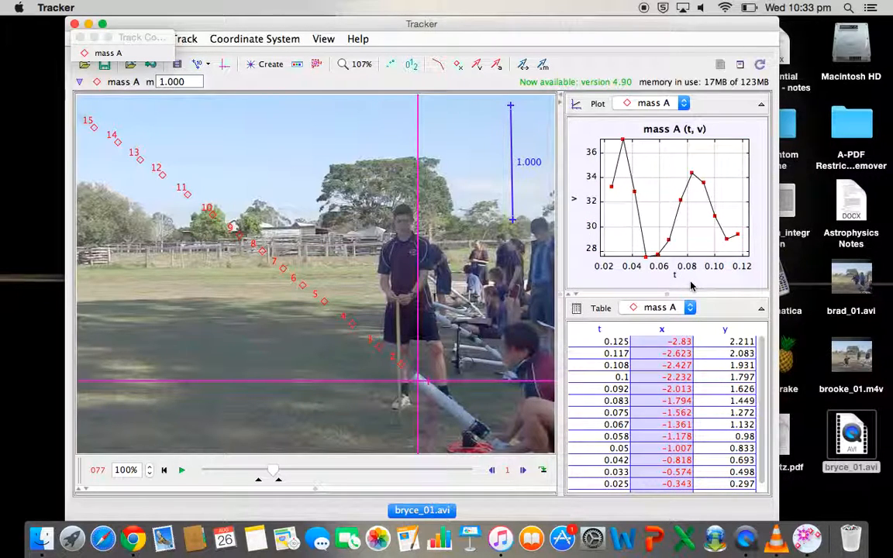
drag(669, 295, 665, 346)
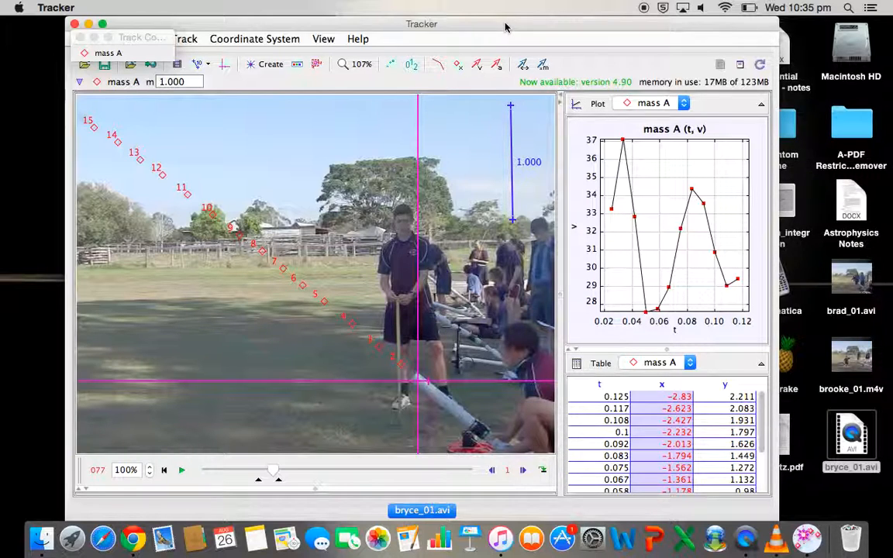
drag(506, 27, 518, 29)
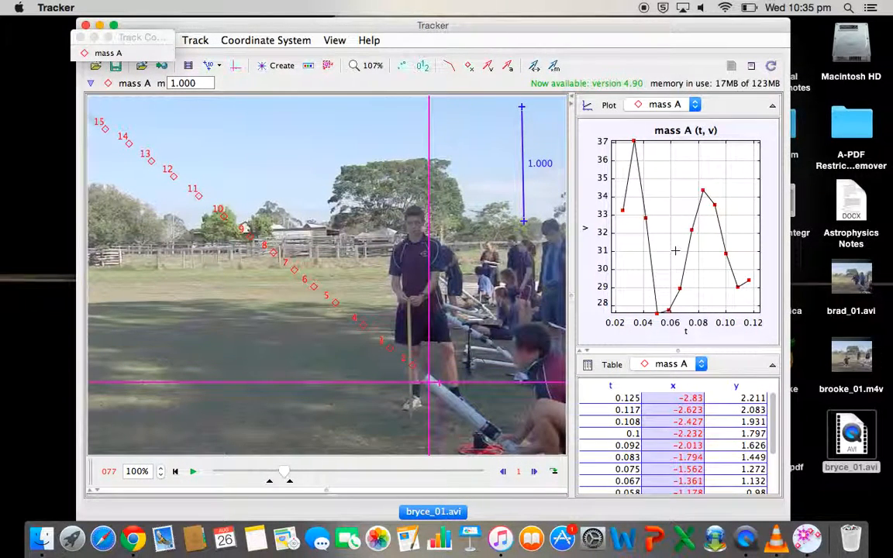